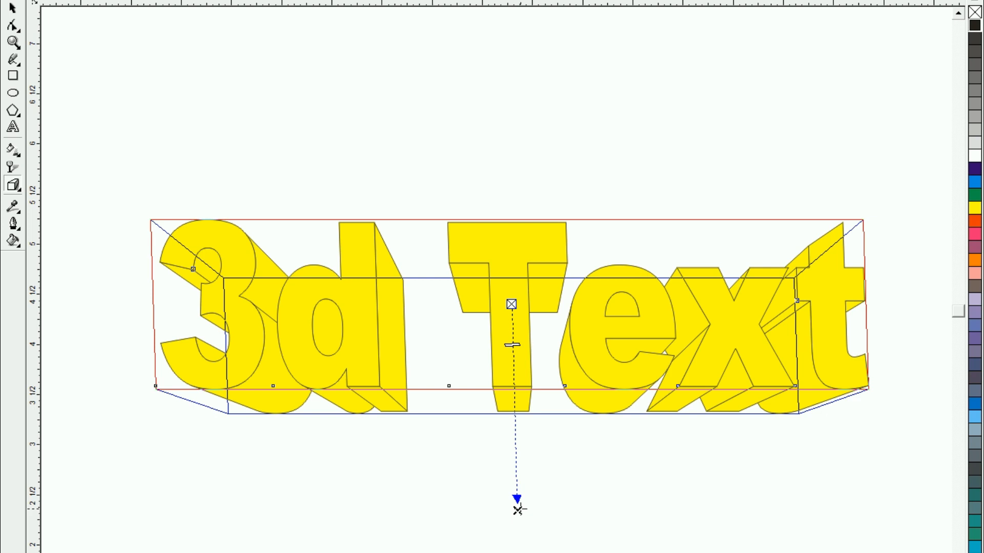
Shift the vanishing point of the yellow text's extrusion to the left and slightly reduce the extrusion depth
drag(516, 512, 426, 508)
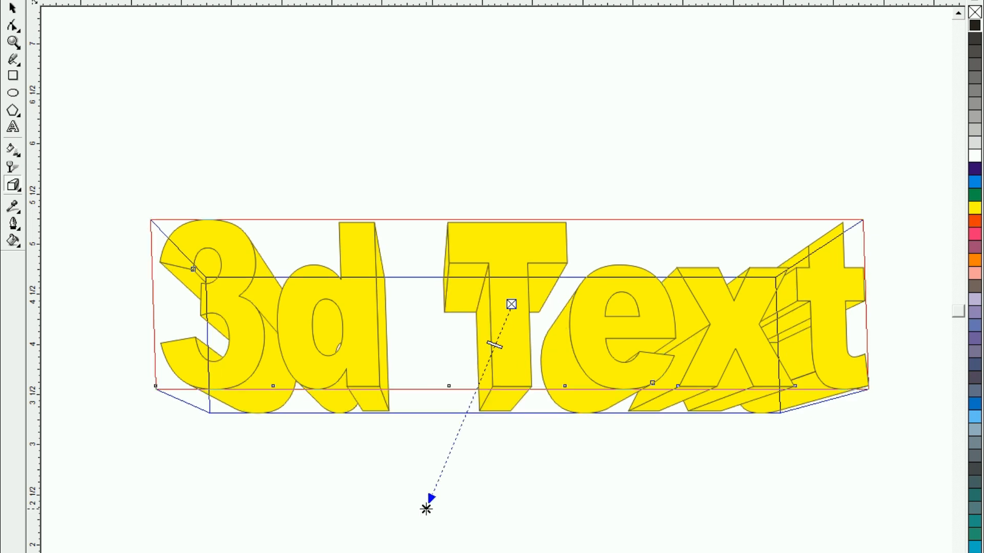
mouse_move(495, 346)
mouse_down()
mouse_move(482, 377)
mouse_move(497, 336)
mouse_up()
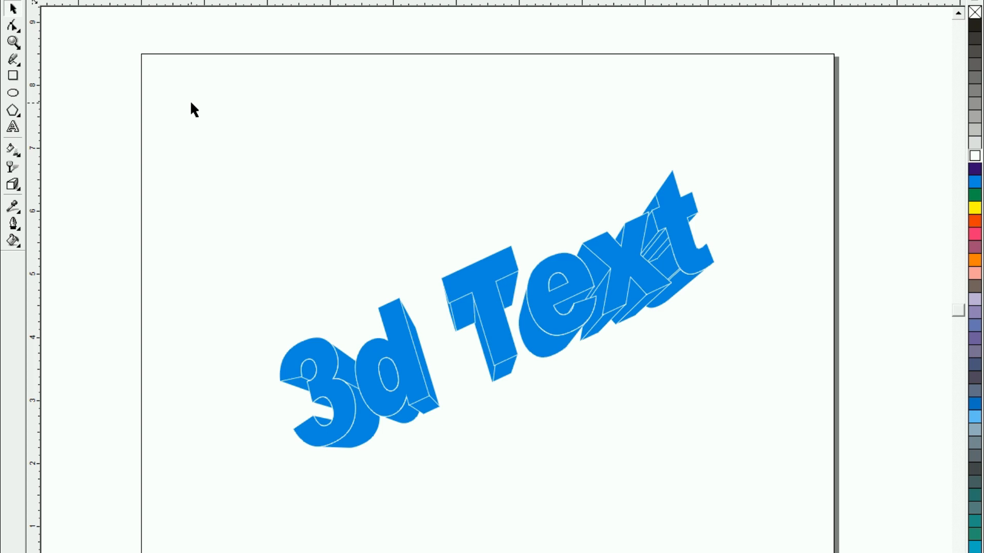
Examine the blue extruded "3d Text" up close and select everything on the page
click(478, 293)
key(shift+F2)
click(344, 258)
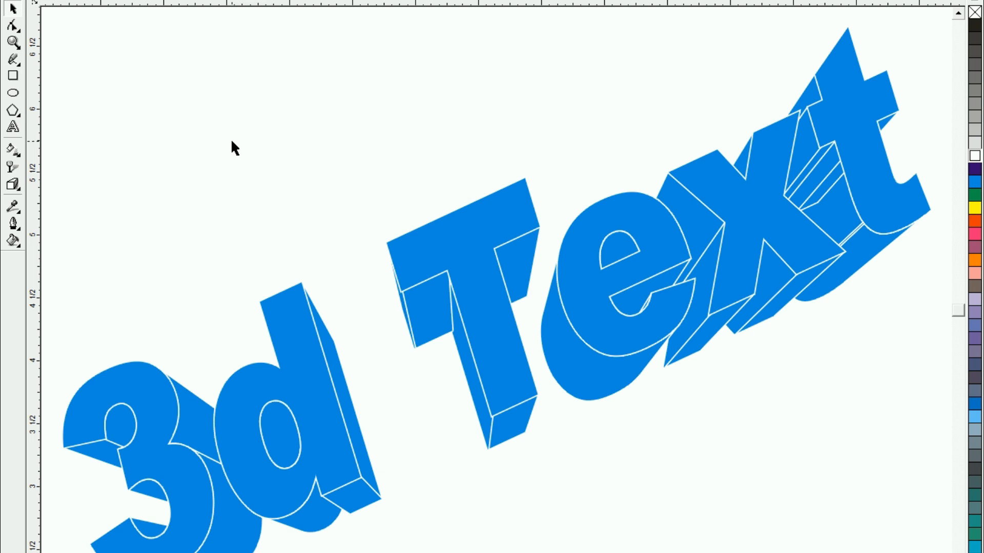
key(ctrl+a)
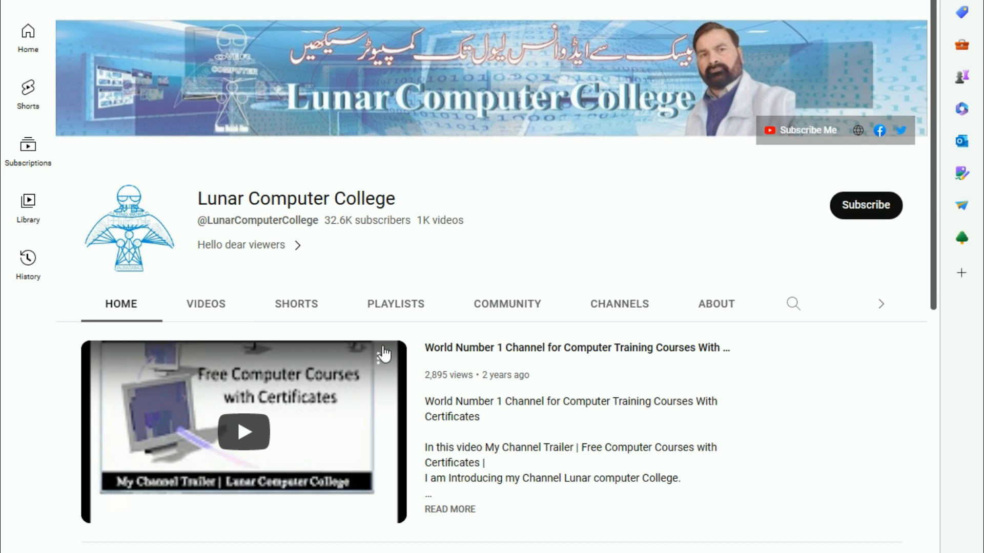
Open the Lunar Computer College channel's playlists on YouTube and look through the created playlists
click(400, 308)
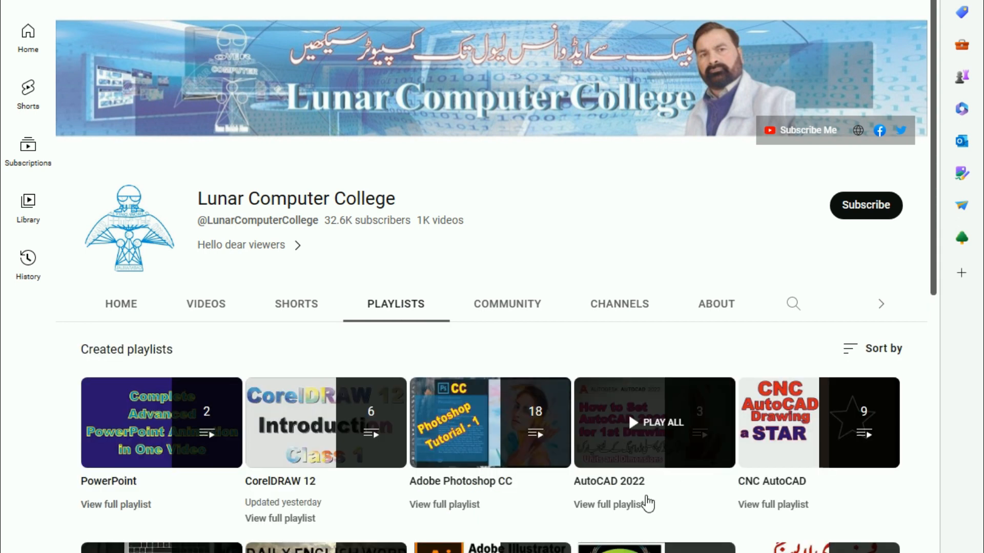
scroll(628, 414, down, 3)
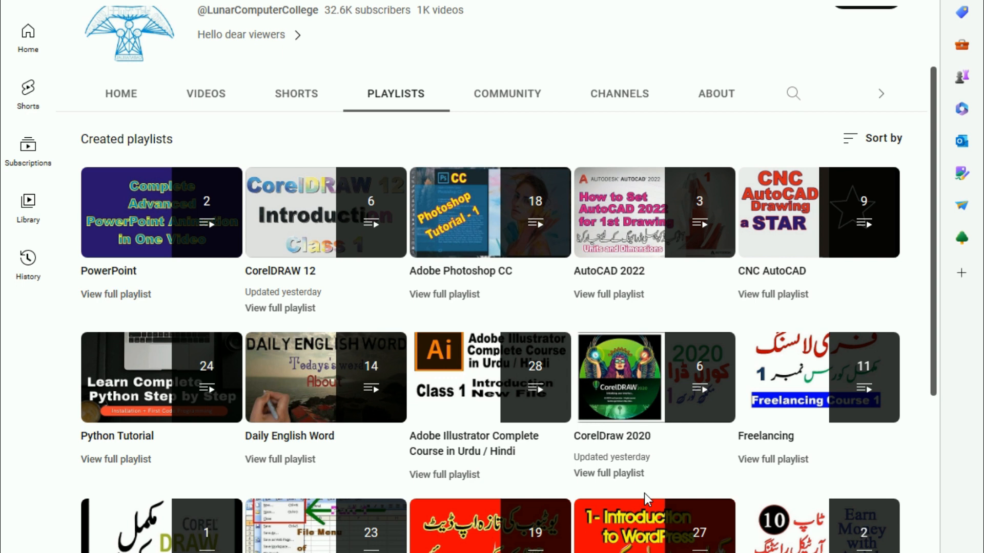
scroll(642, 489, down, 2)
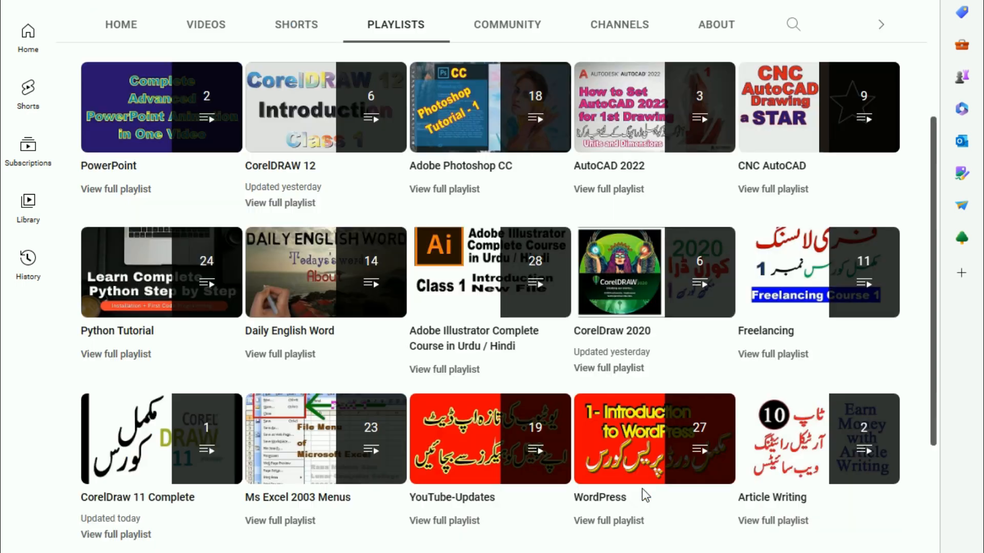
scroll(642, 488, down, 3)
scroll(641, 490, down, 2)
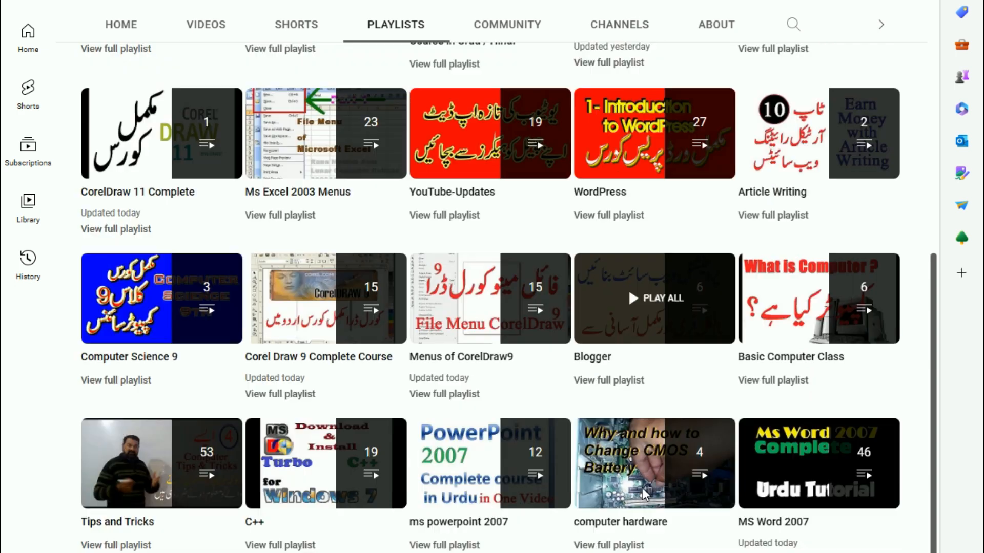
scroll(642, 489, down, 5)
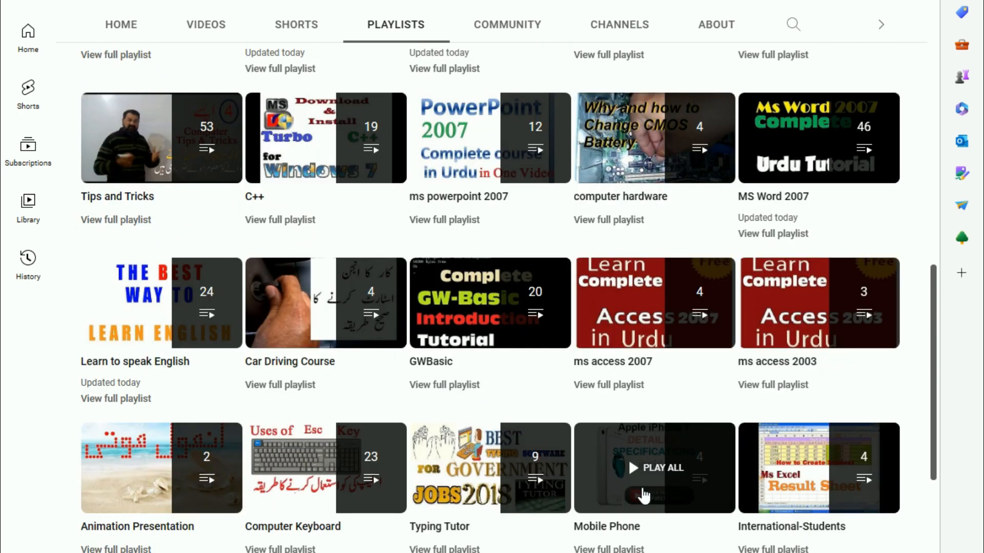
scroll(644, 495, down, 3)
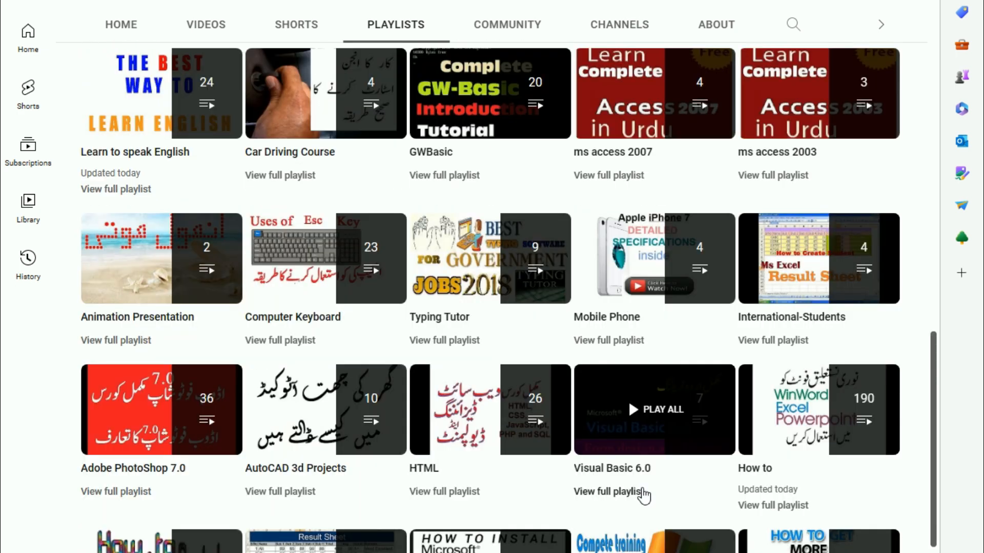
scroll(643, 495, down, 2)
scroll(641, 496, down, 3)
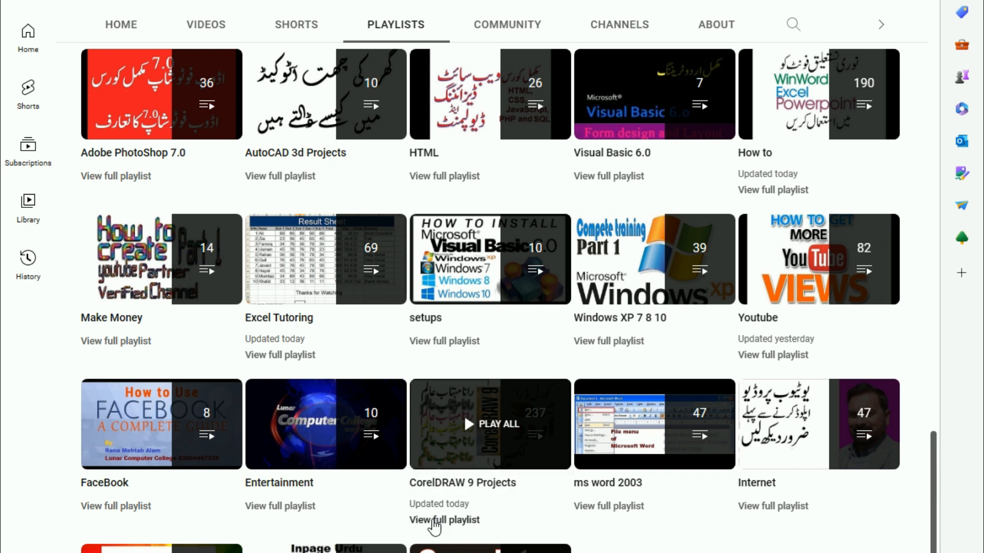
Open the full CorelDRAW 9 Projects playlist, look through its videos and return to the channel's playlists
click(434, 521)
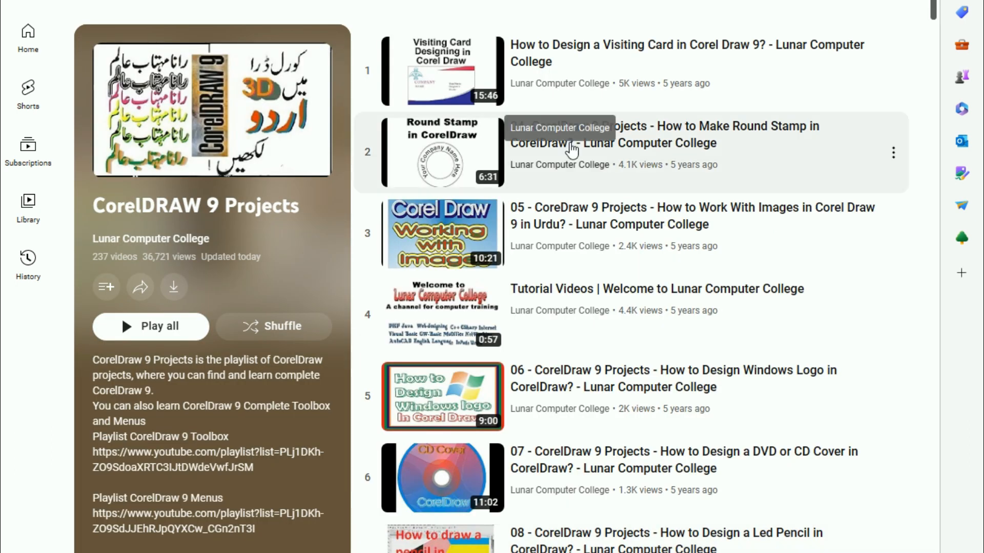
scroll(597, 208, down, 15)
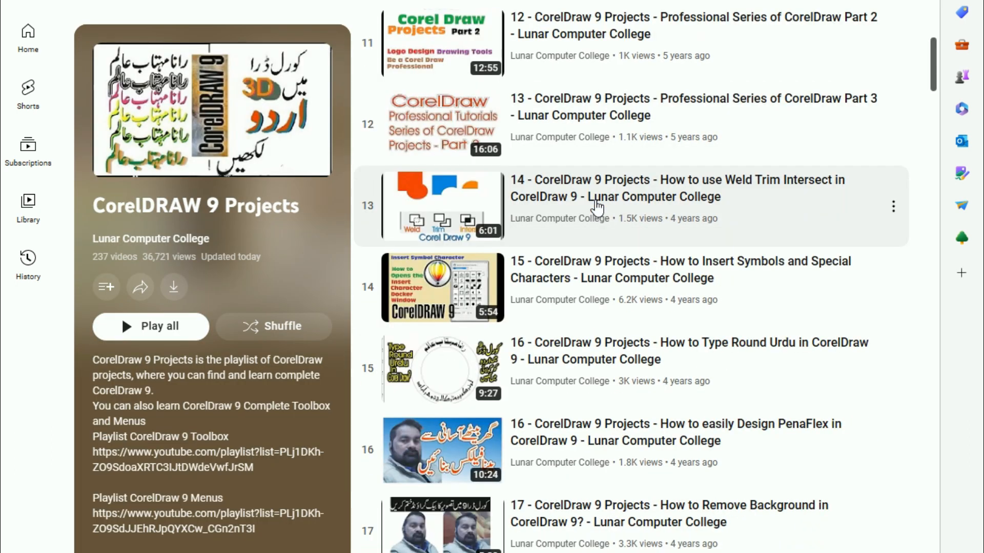
scroll(596, 207, down, 20)
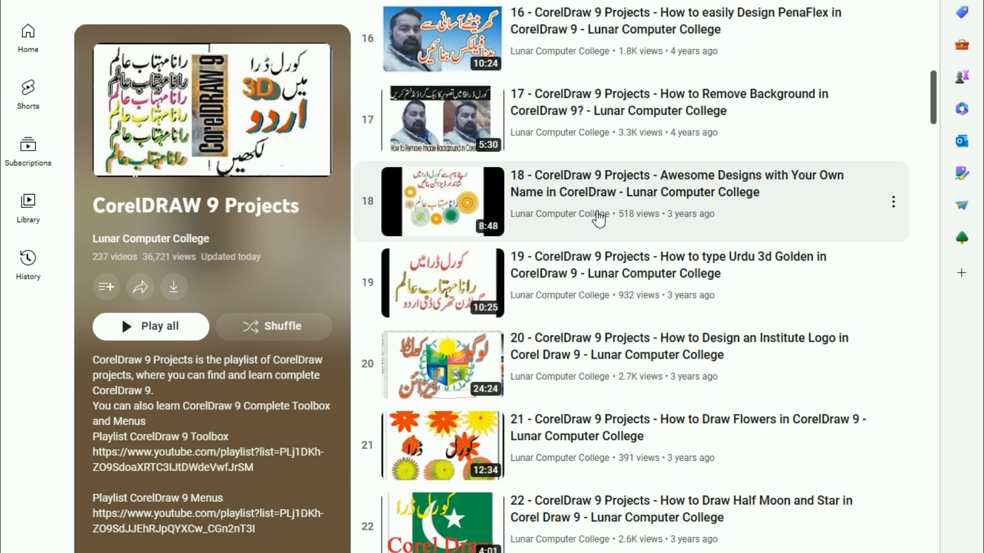
scroll(598, 218, down, 15)
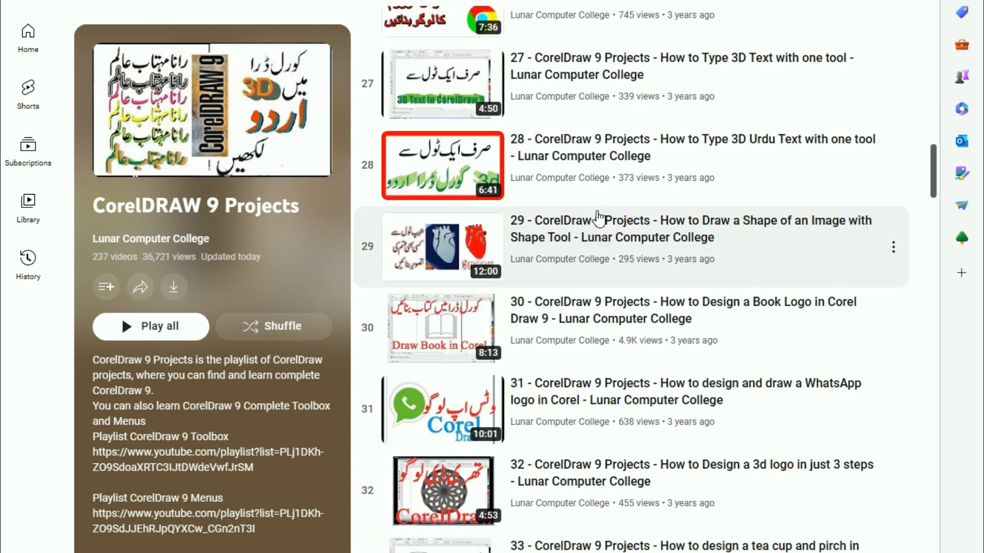
scroll(598, 217, down, 6)
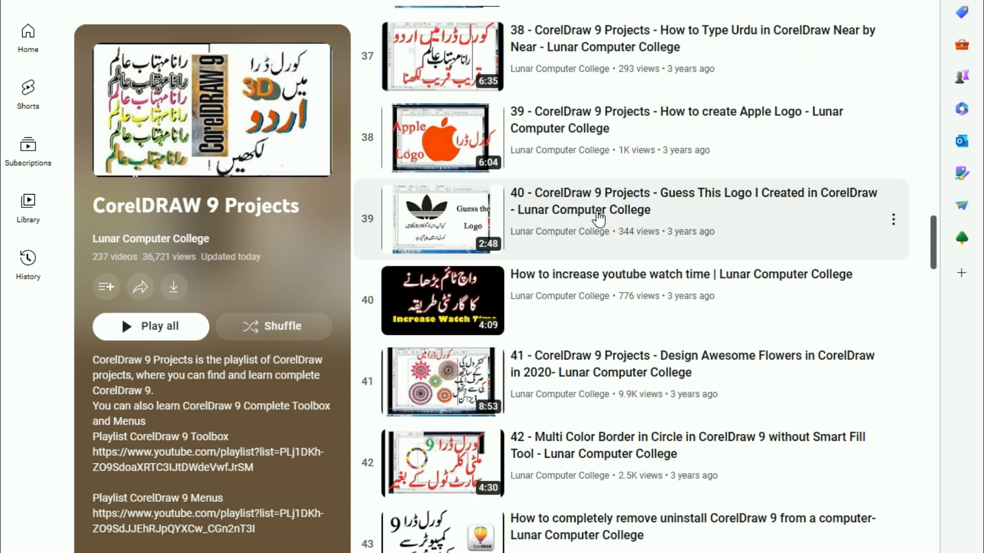
scroll(598, 218, down, 8)
scroll(598, 218, down, 8)
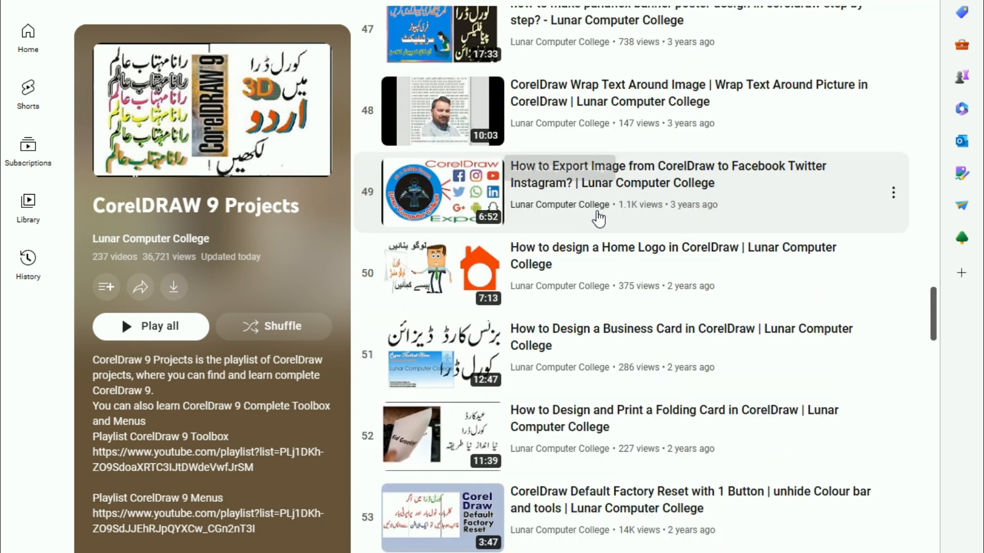
scroll(598, 218, up, 20)
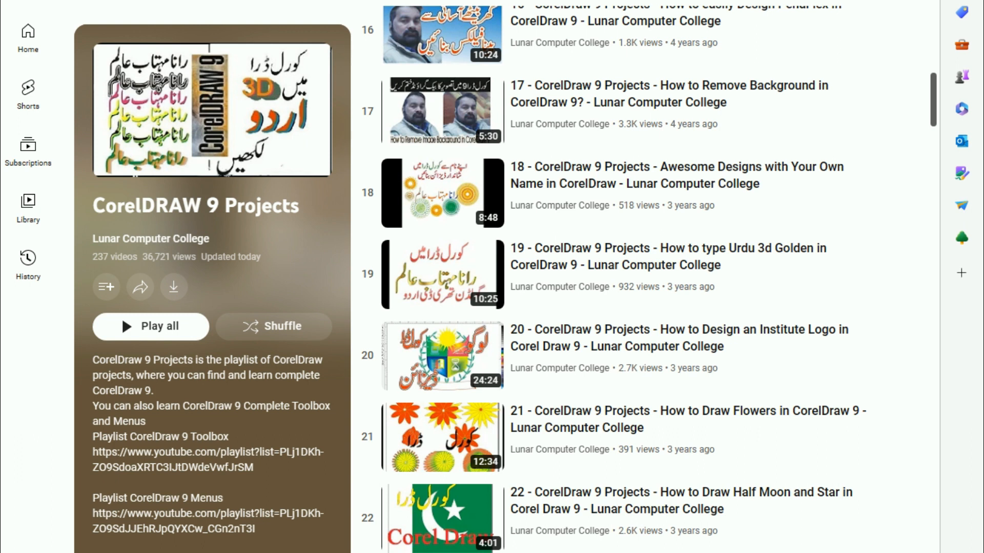
key(alt+Left)
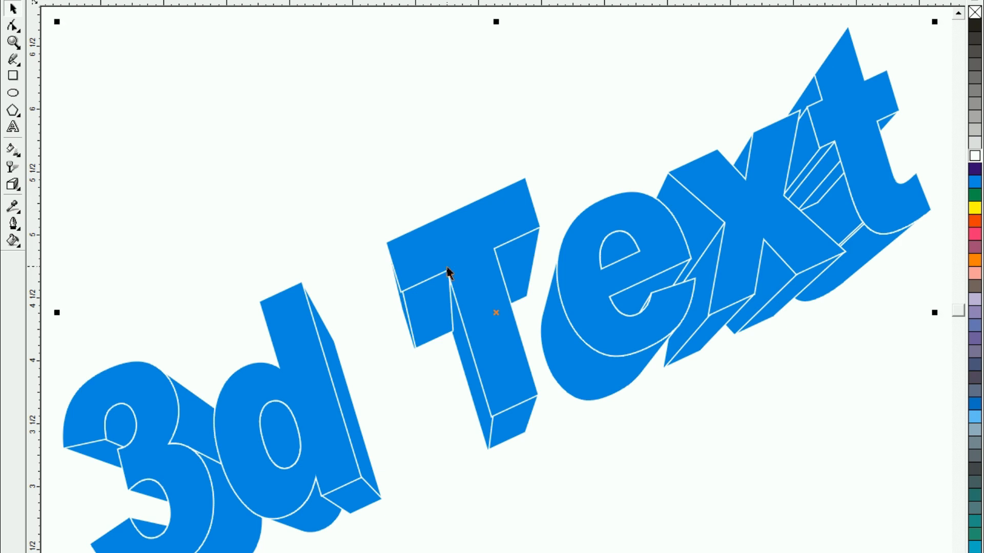
Reposition the blue extruded "3d Text" by small amounts around its place on the page
drag(448, 271, 461, 258)
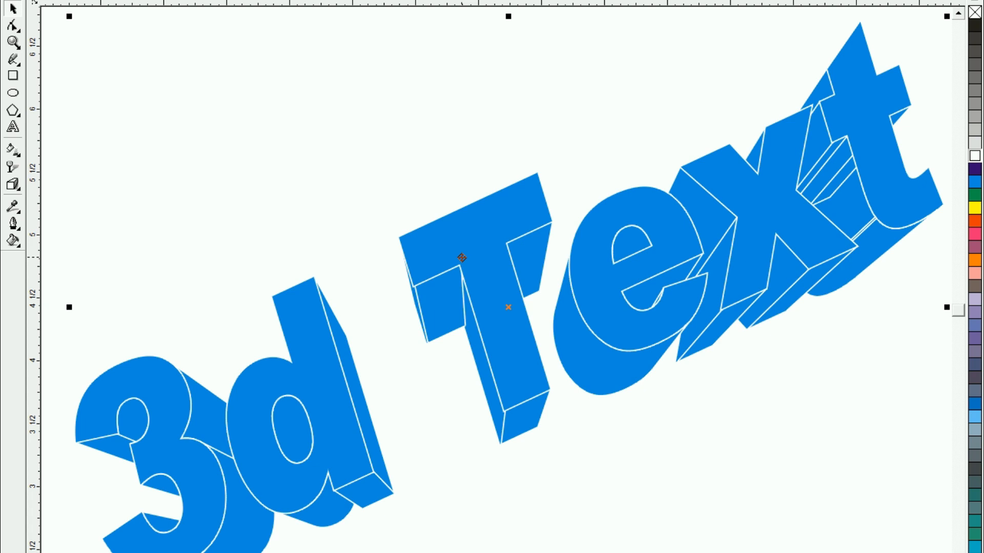
mouse_move(461, 258)
mouse_down()
mouse_move(437, 256)
mouse_move(432, 236)
mouse_move(450, 255)
mouse_up()
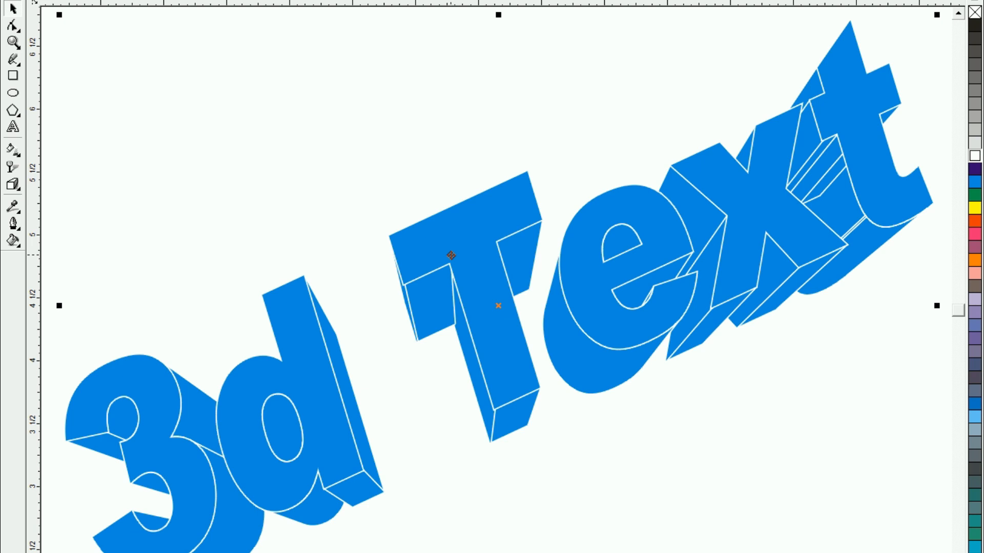
click(389, 189)
drag(456, 249, 478, 260)
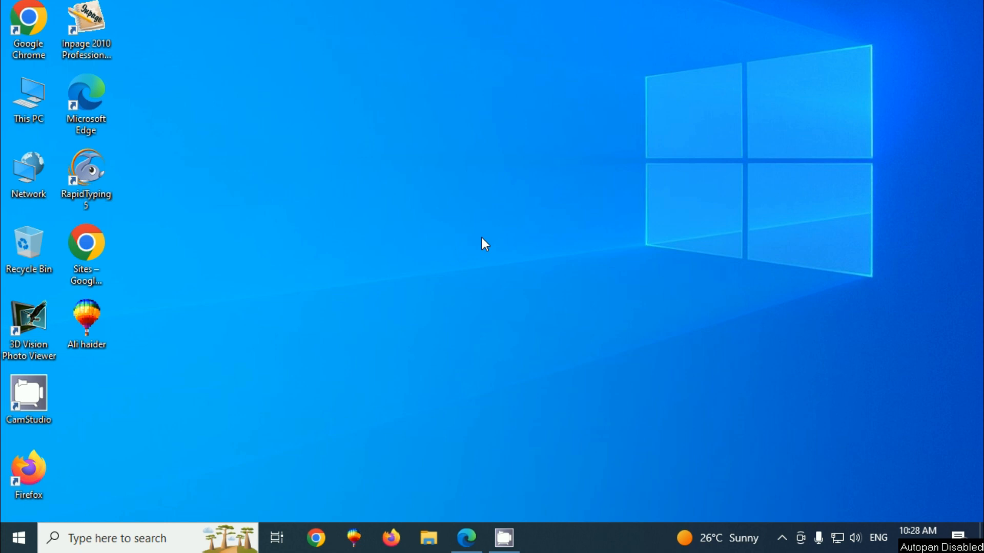
Start a new graphic in CorelDRAW 9 with the Letter page in landscape orientation
click(358, 547)
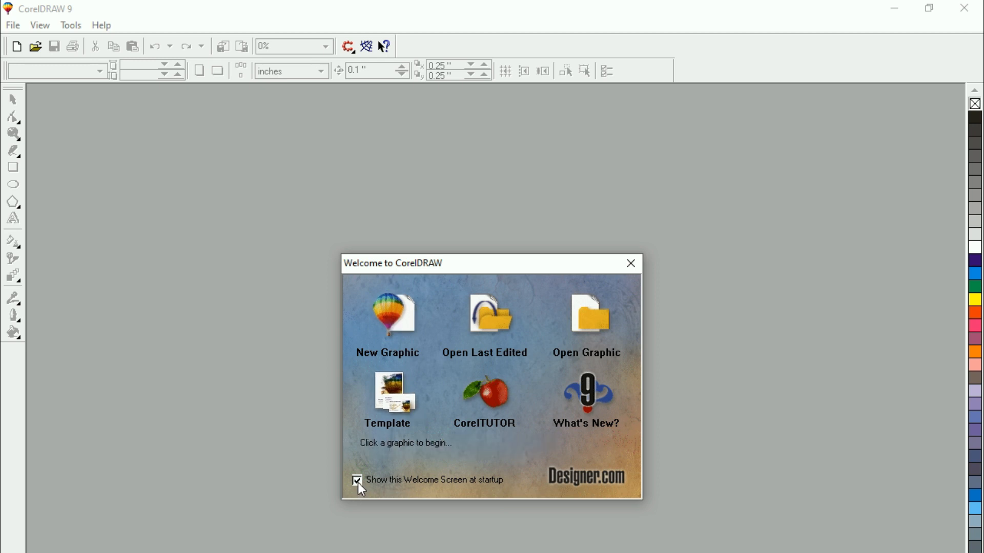
click(397, 310)
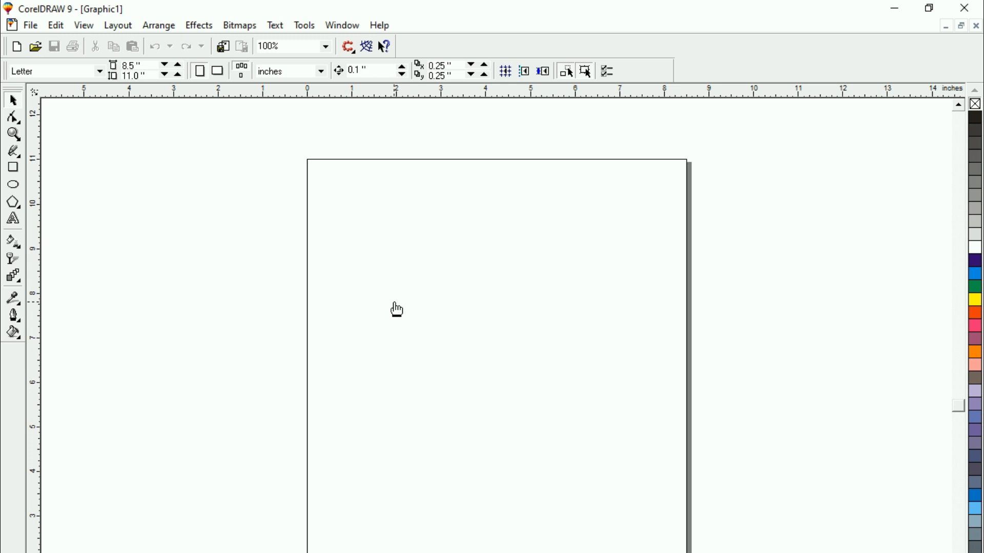
click(219, 75)
Add the artistic text "3d Text" in the left part of the page
click(23, 214)
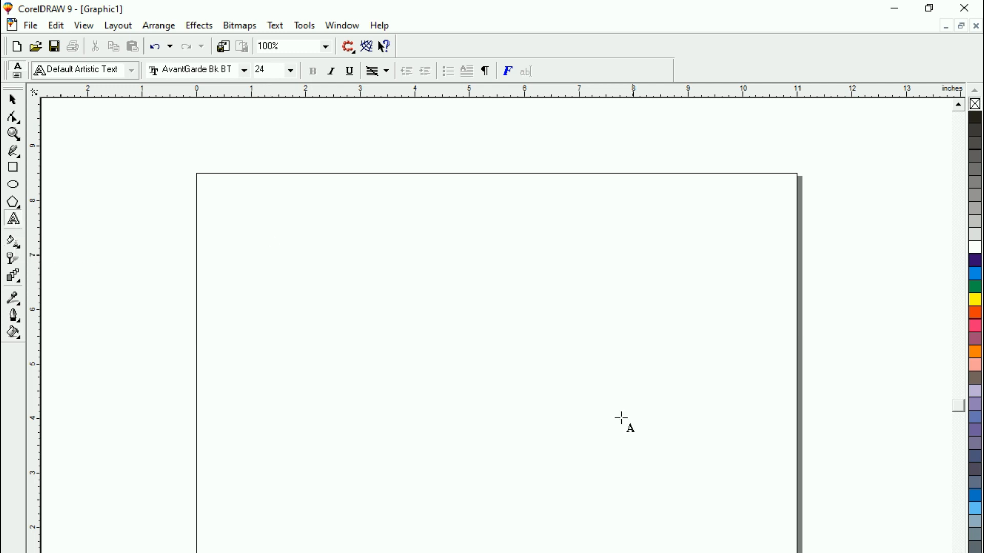
click(264, 342)
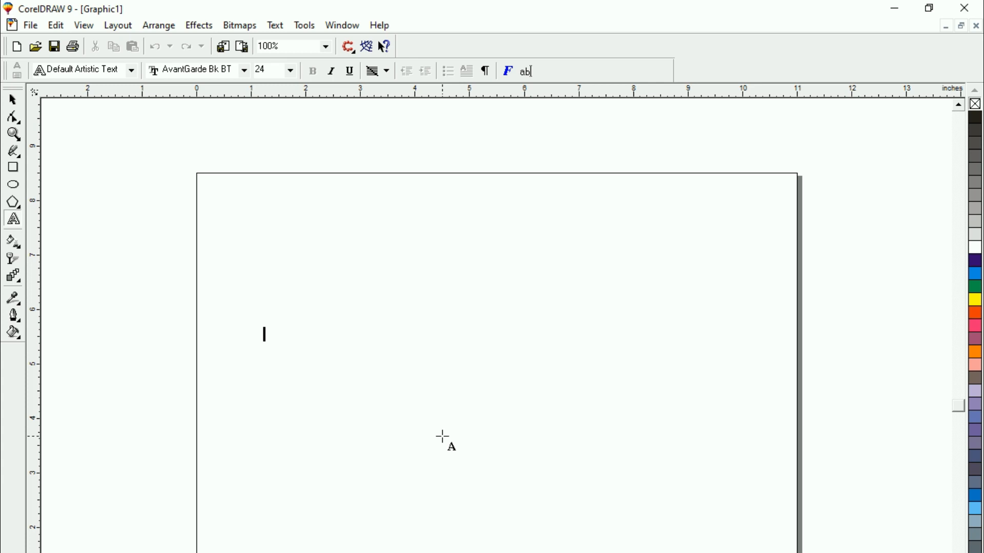
text(8)
text(d)
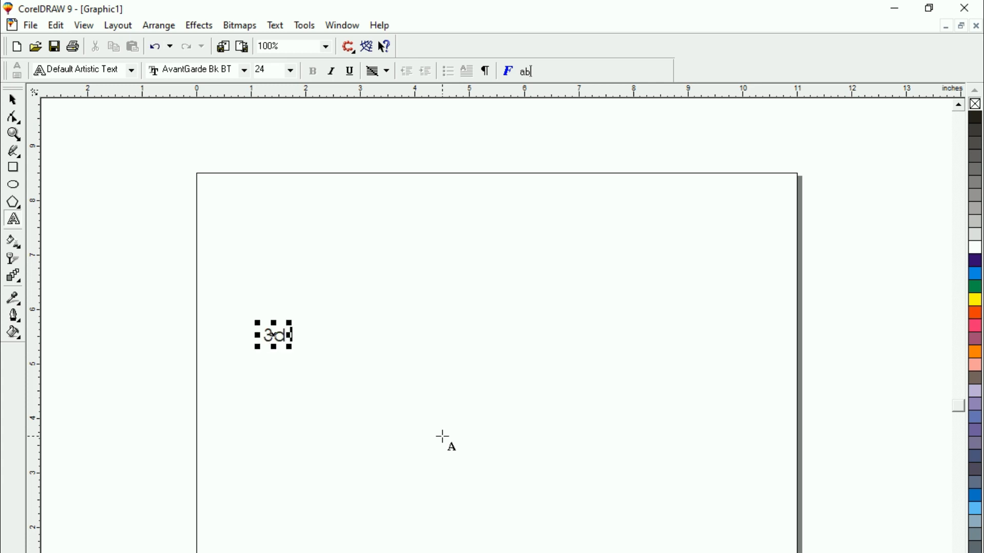
text( T)
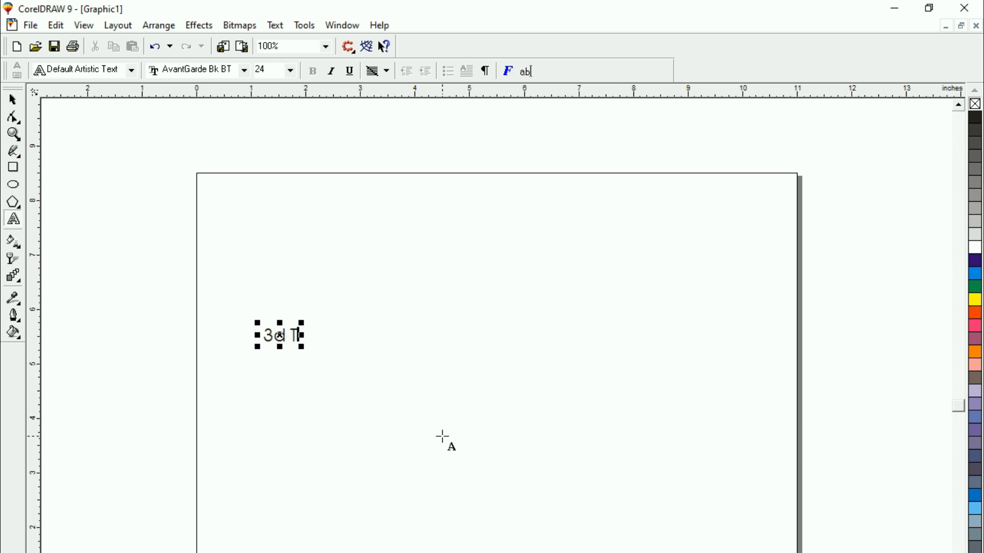
text(ext)
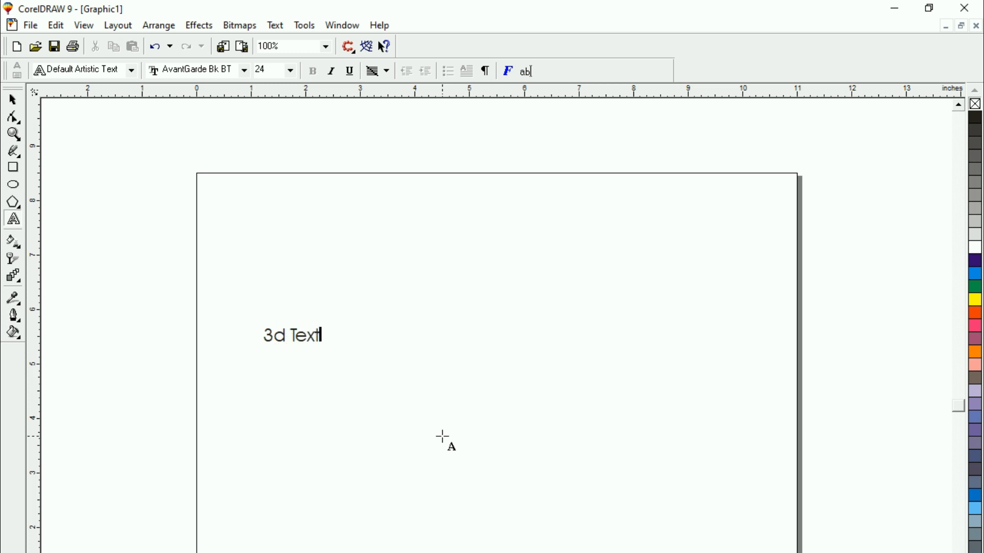
Enlarge the text to about 177 pt and move it up toward the upper part of the page
drag(326, 349, 686, 536)
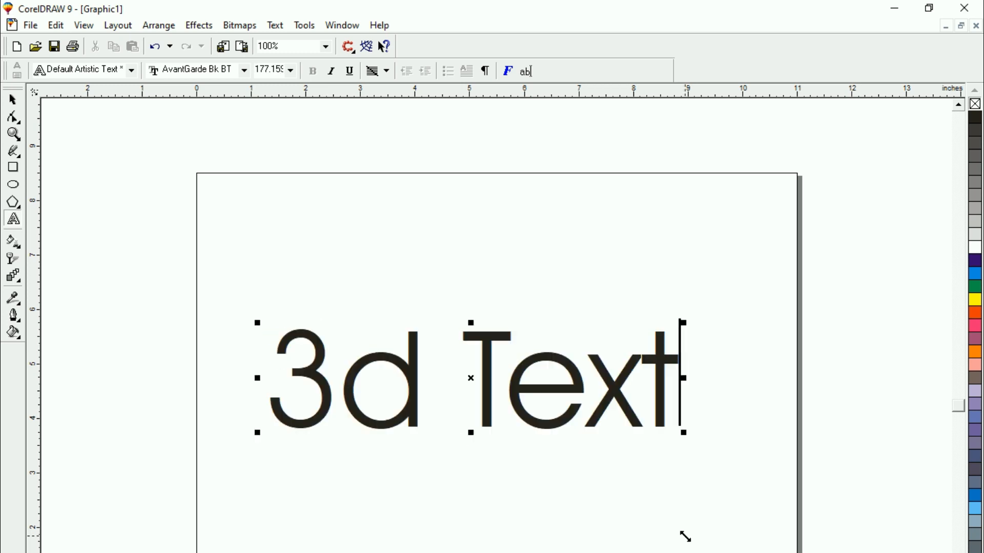
click(14, 100)
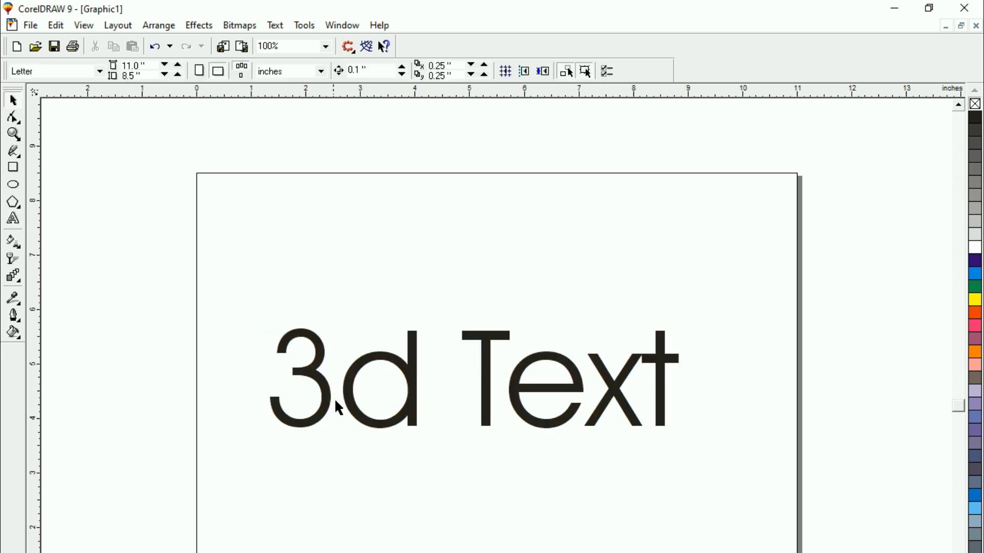
drag(377, 430, 378, 355)
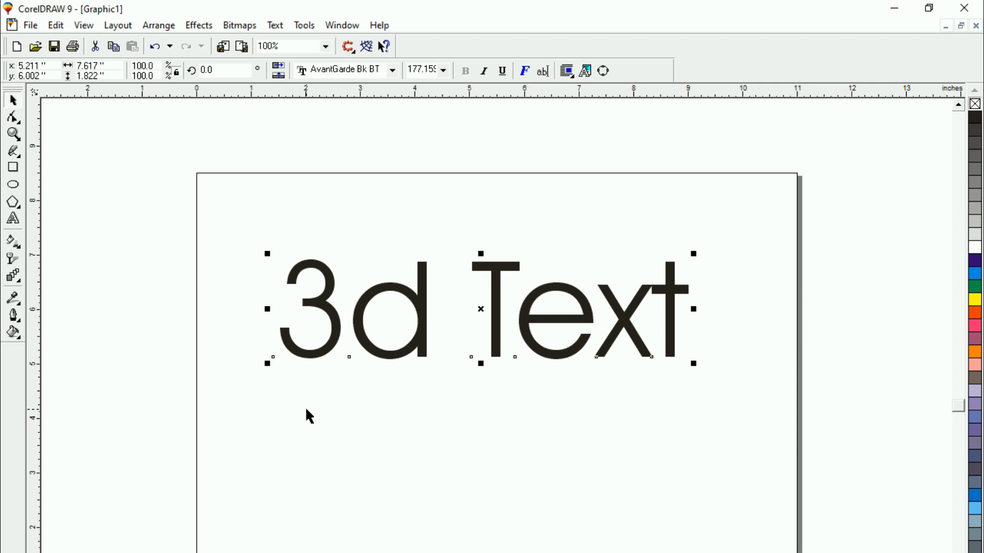
Preview different typefaces on the selected "3d Text", going through the font list from AvantGarde Bk BT to Chiller
key(shift+F2)
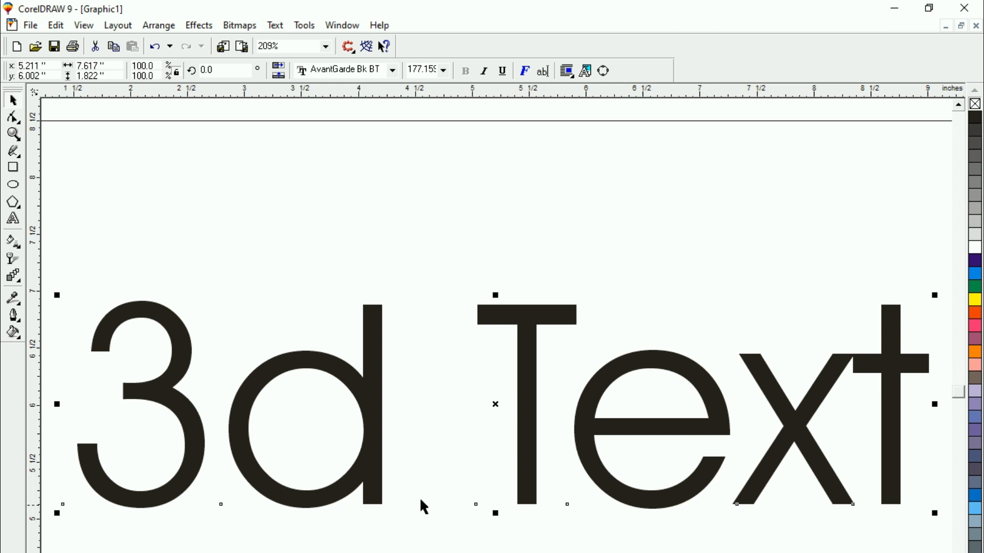
click(392, 70)
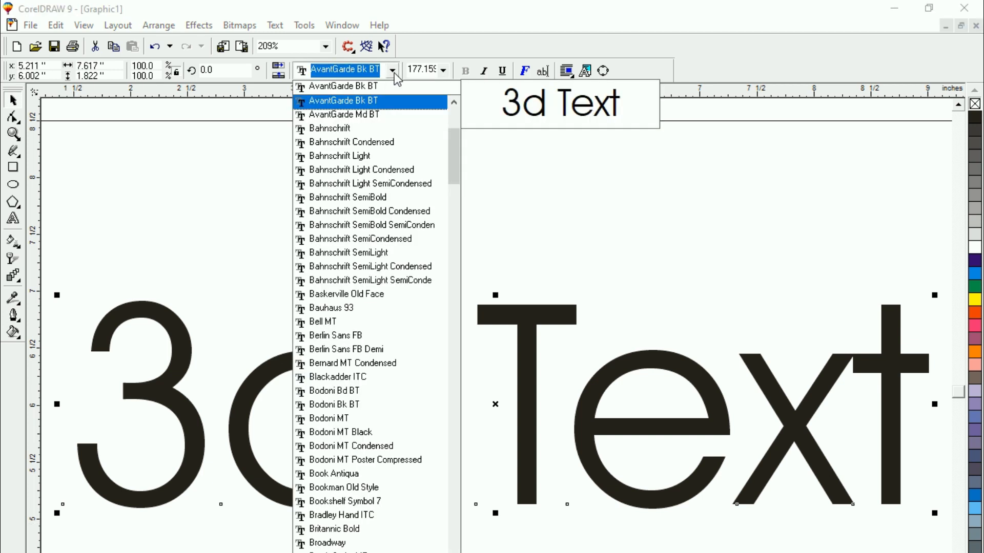
key(Down)
key(Down)
key(Down)
key(Down)
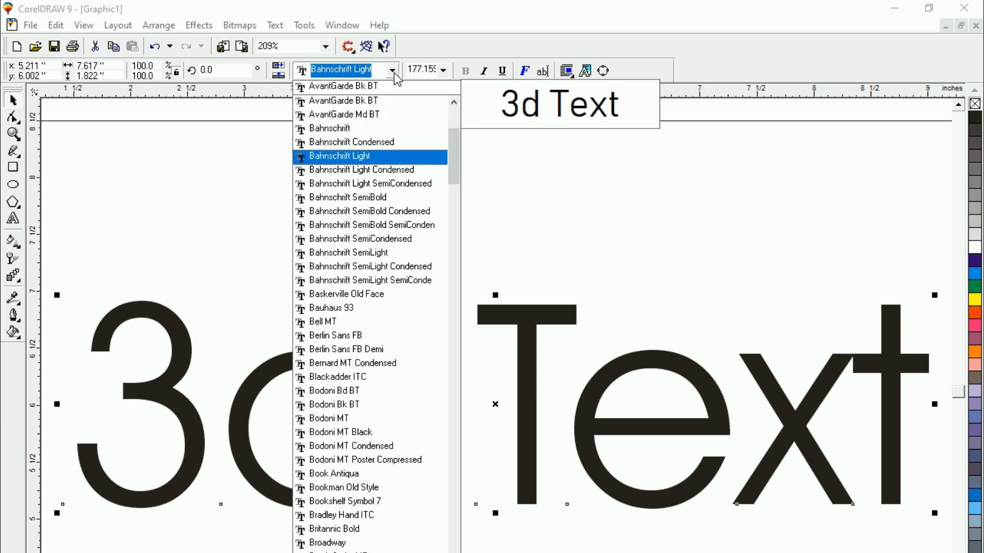
key(Up)
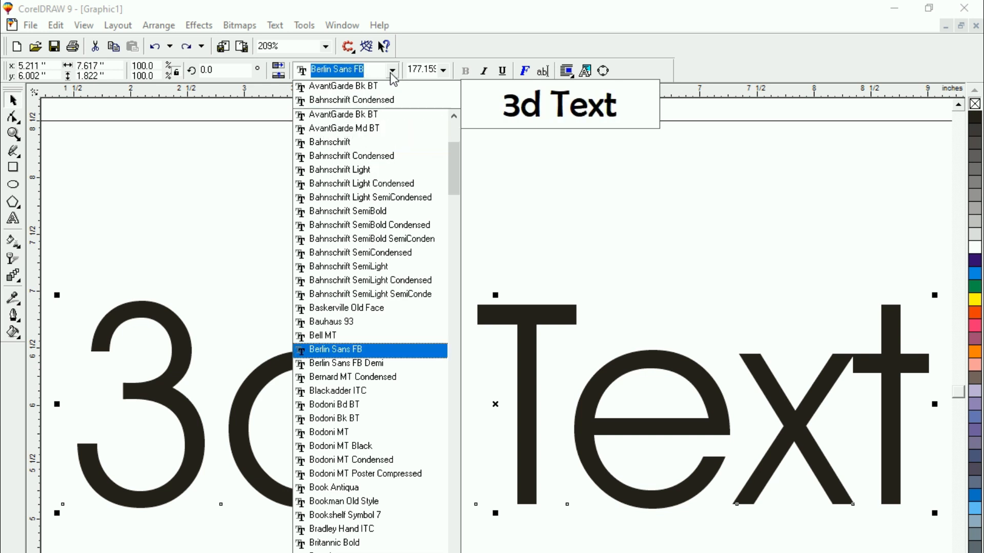
key(Down)
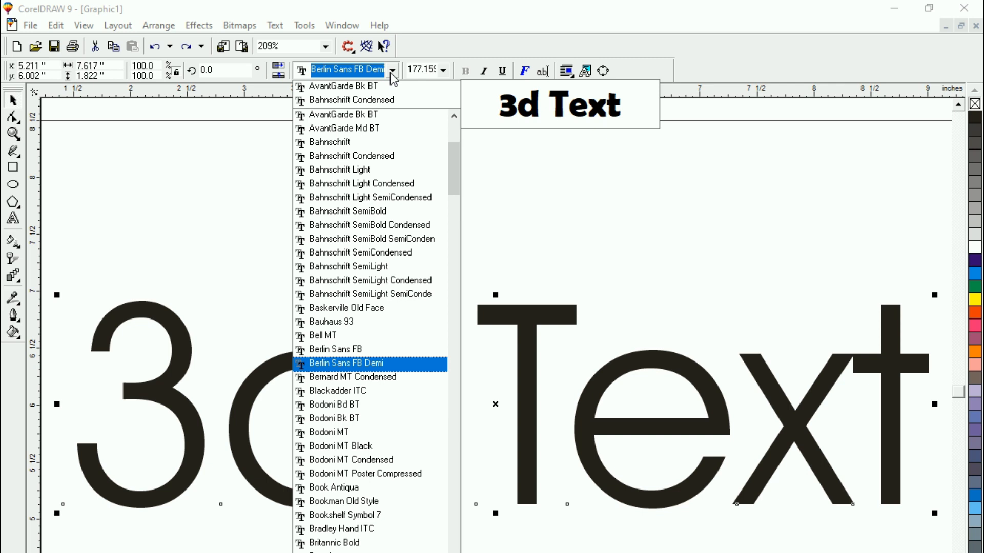
key(Down)
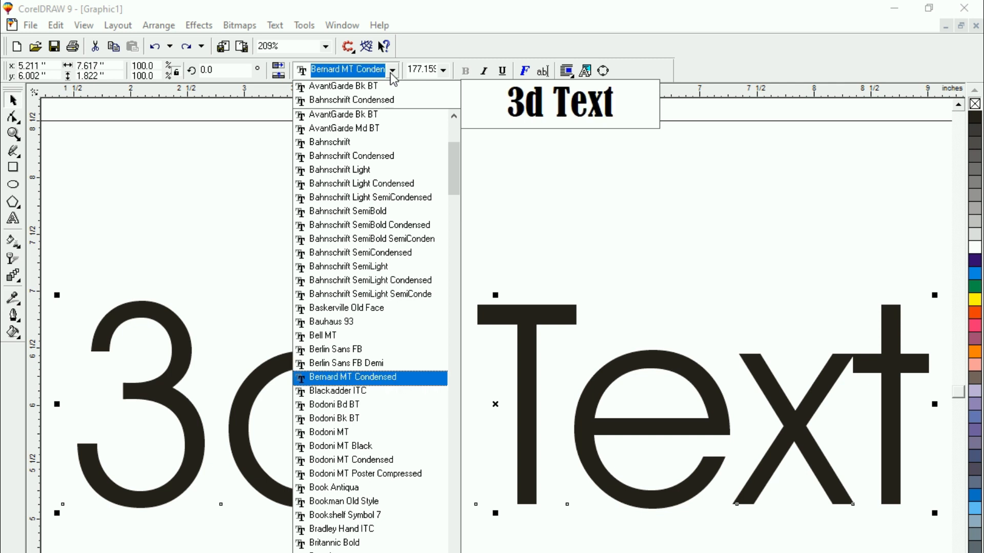
key(Down)
key(Down)
key(Down)
key(Down)
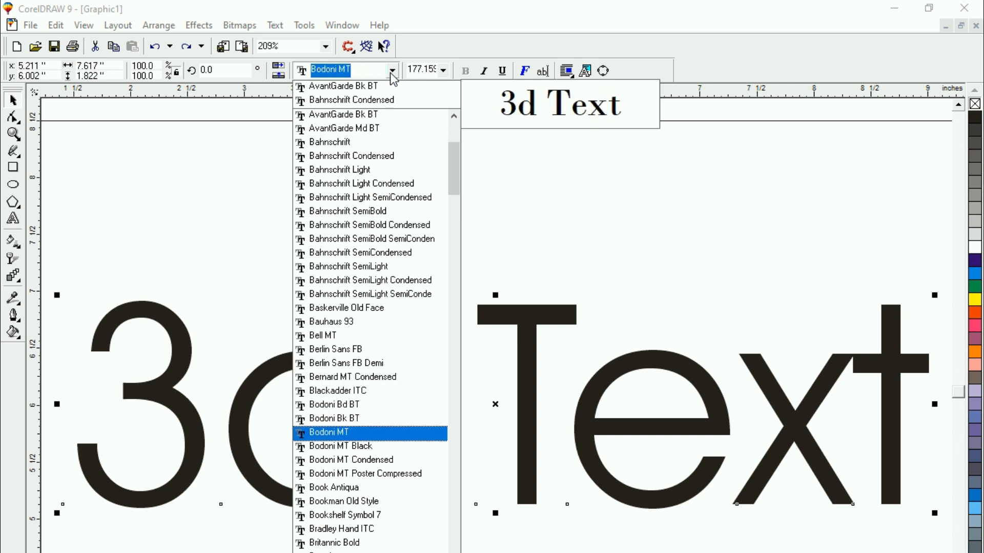
key(Down)
key(Down)
key(Down)
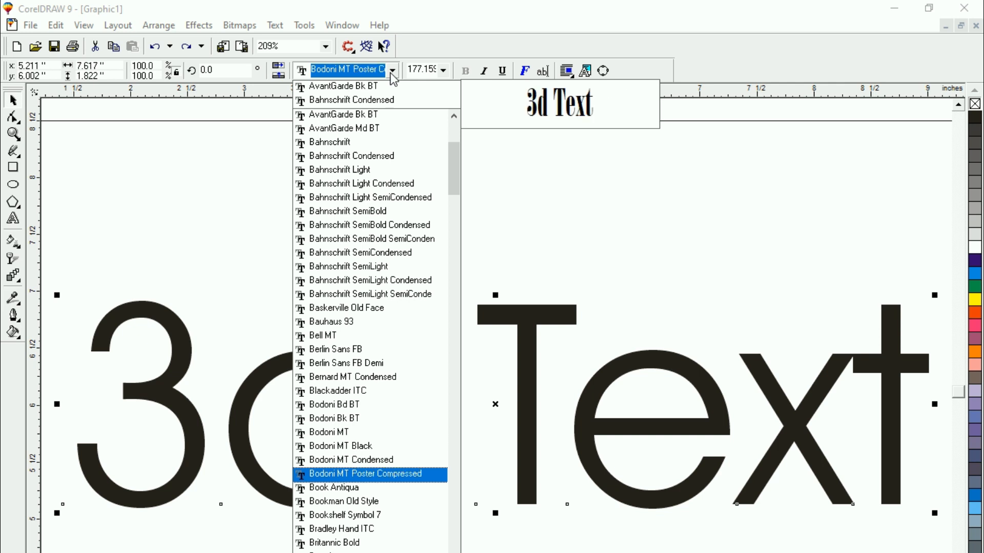
key(Down)
key(Down)
key(Down)
key(Down)
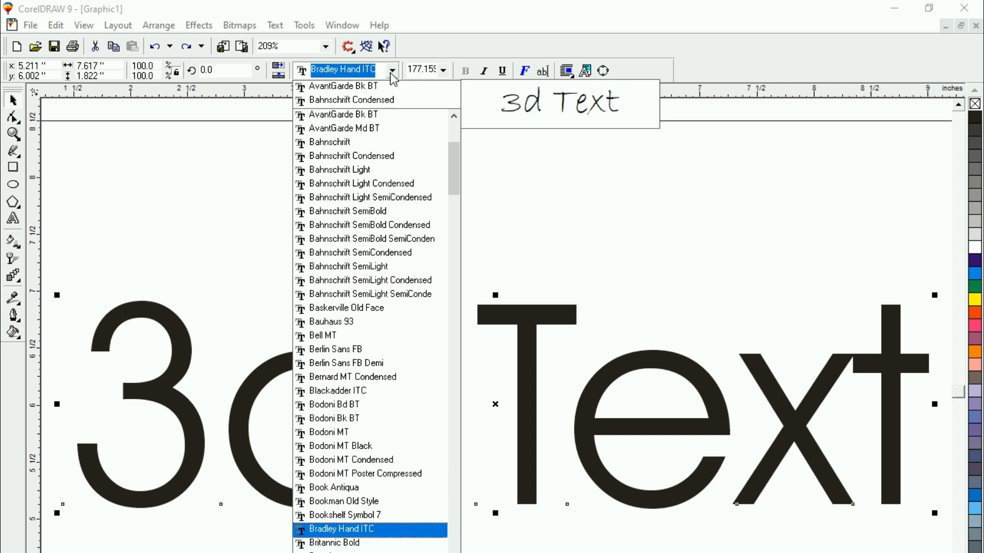
key(Down)
key(Down)
key(Down)
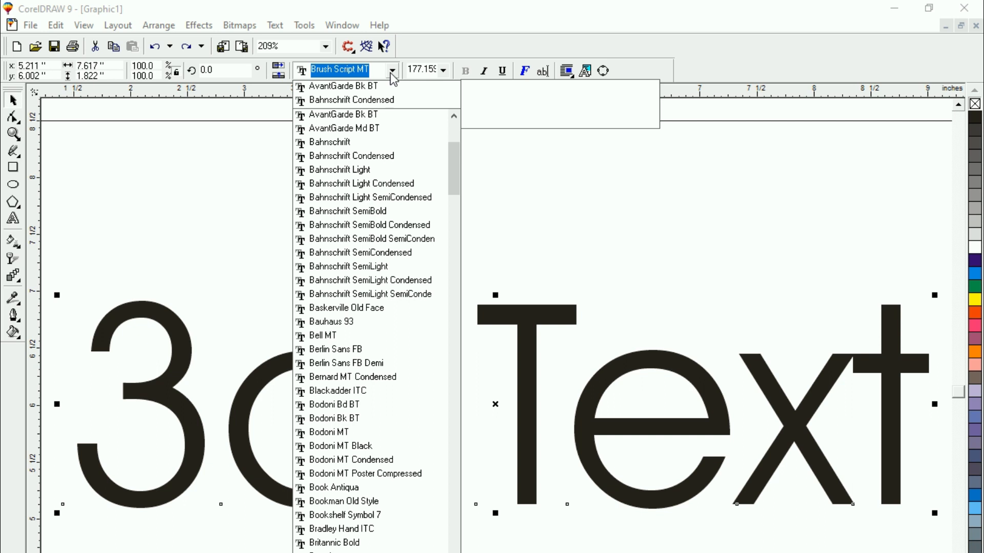
key(Down)
key(Down)
key(Down)
key(Down)
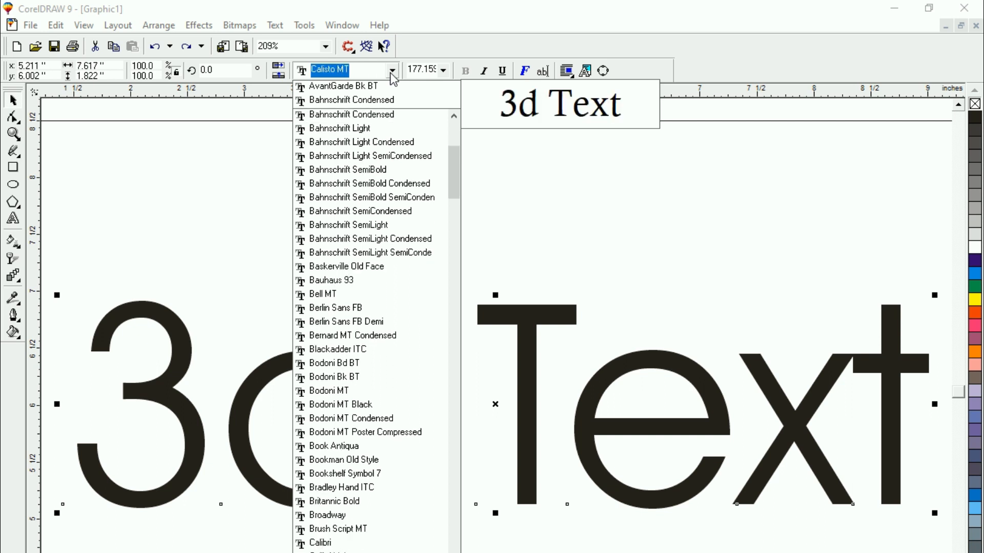
key(Down)
key(Down)
key(Down)
key(Down)
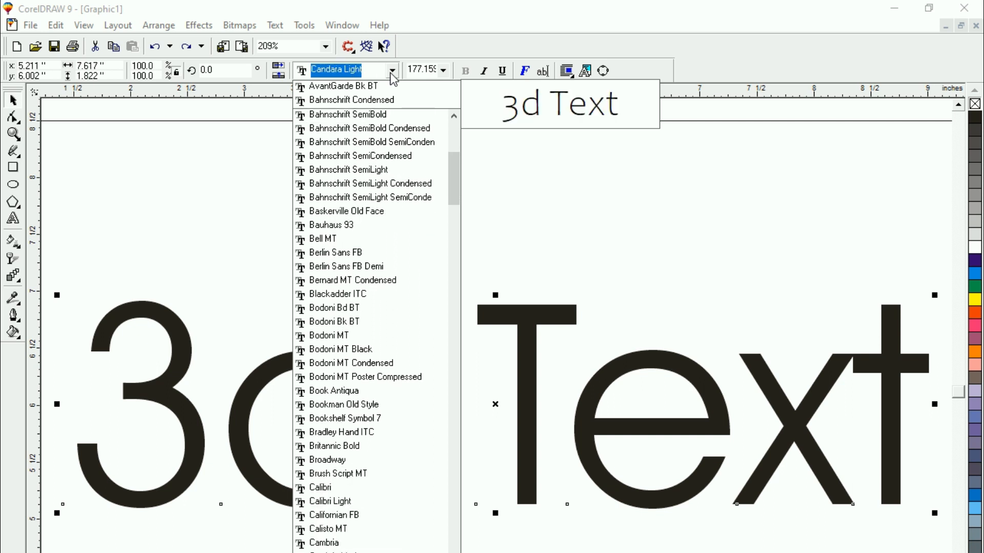
key(Down)
key(Down)
key(Down)
key(Down)
key(Down)
key(Down)
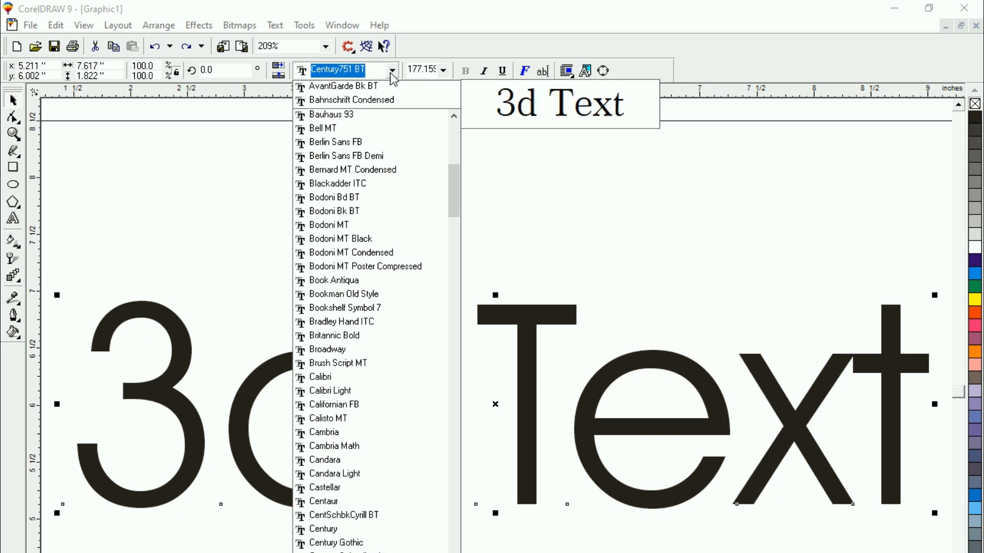
key(Down)
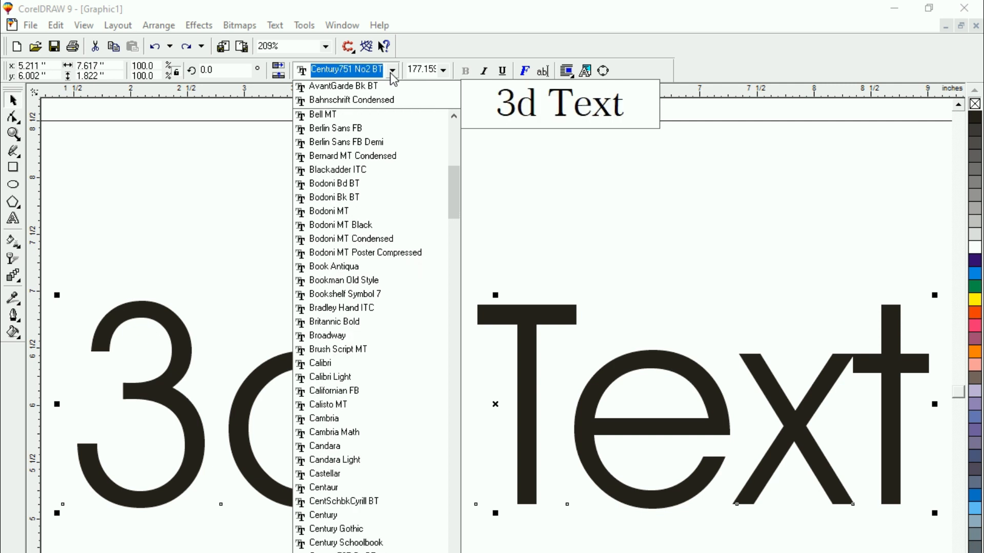
key(Down)
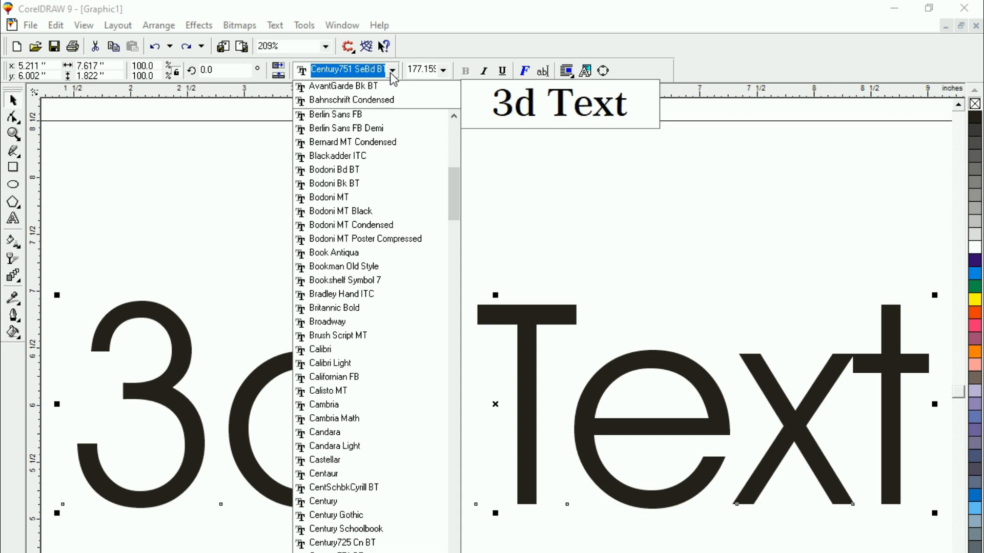
key(Down)
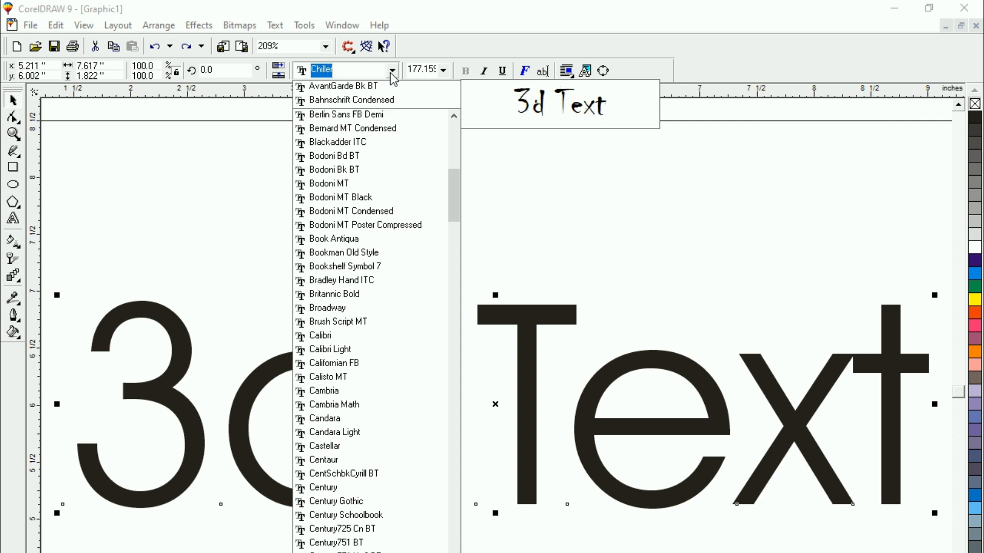
Set the font of the "3d Text" object to Arial Black
text(Arial Baltic)
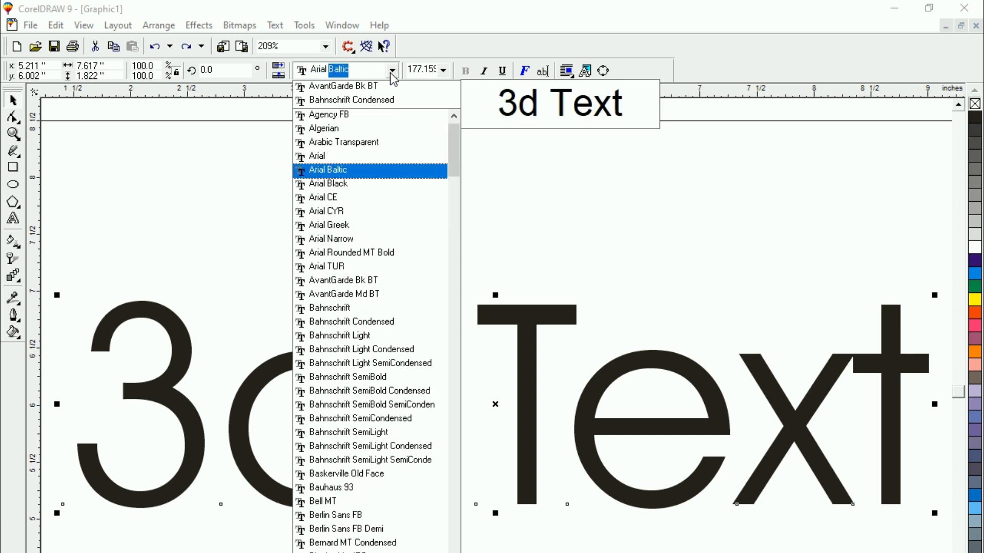
key(Down)
key(Return)
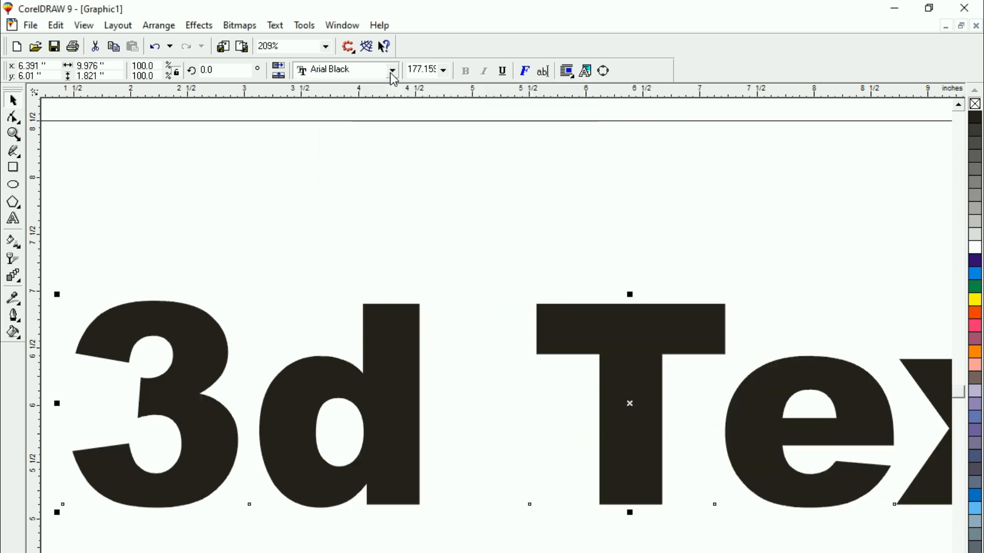
Move the text back inside the page borders and scale it down proportionally to about 153 pt, 8.64 inches wide
key(F3)
click(571, 483)
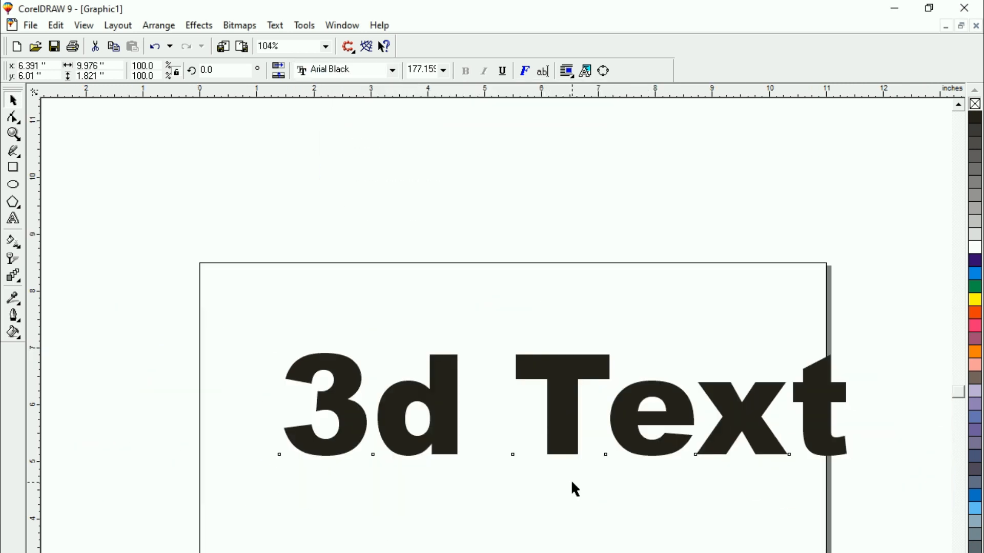
drag(644, 444, 586, 443)
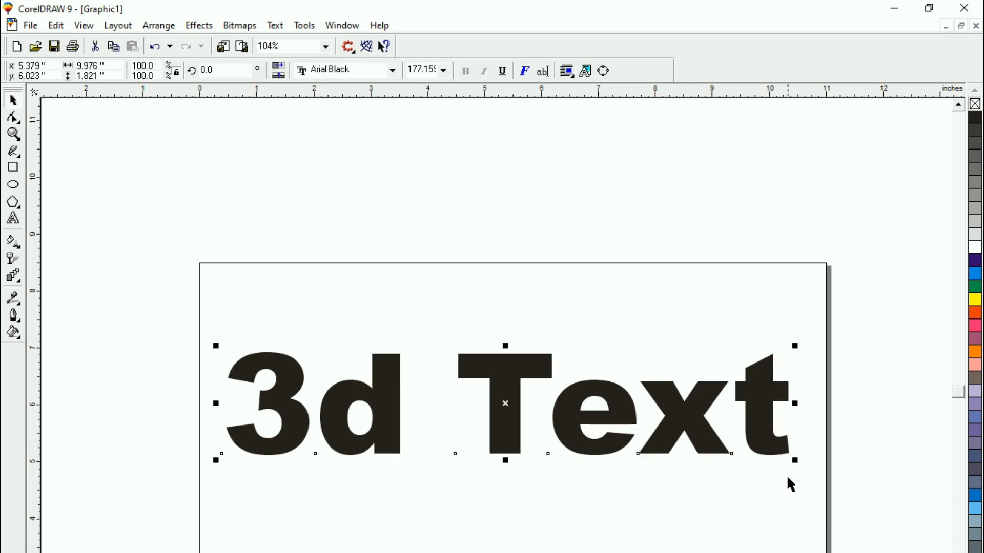
drag(795, 461, 720, 445)
drag(529, 431, 543, 450)
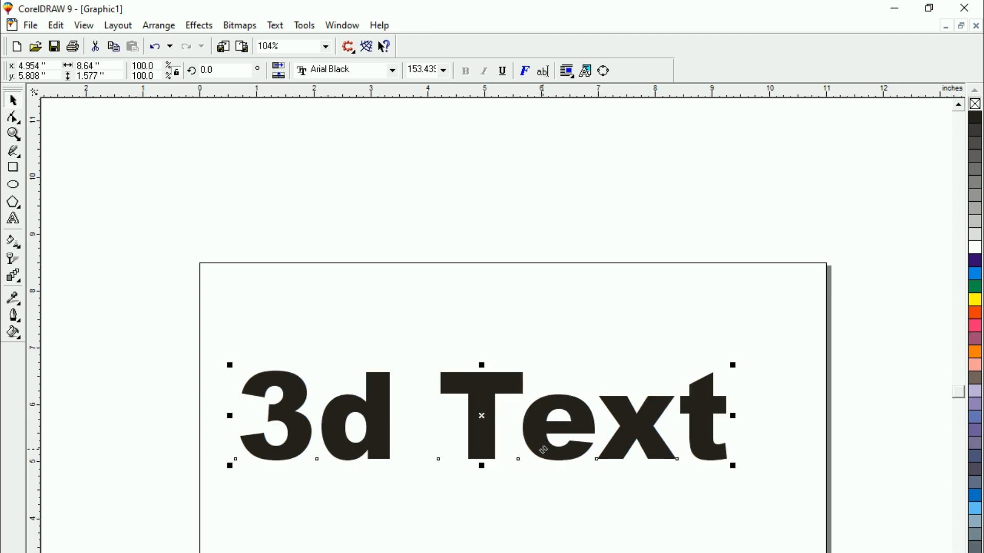
Fill the "3d Text" with bright blue and duplicate it in place
click(975, 274)
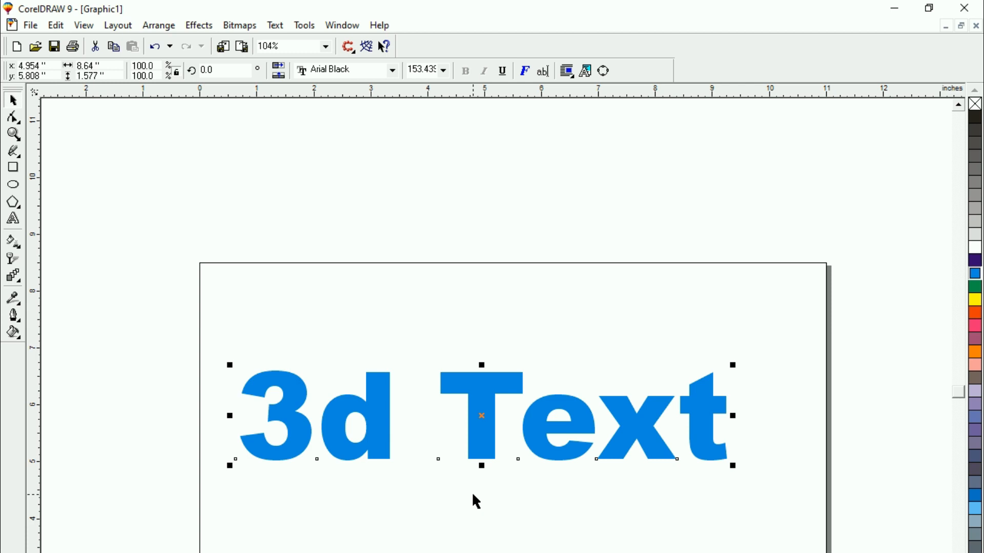
key(KP_Add)
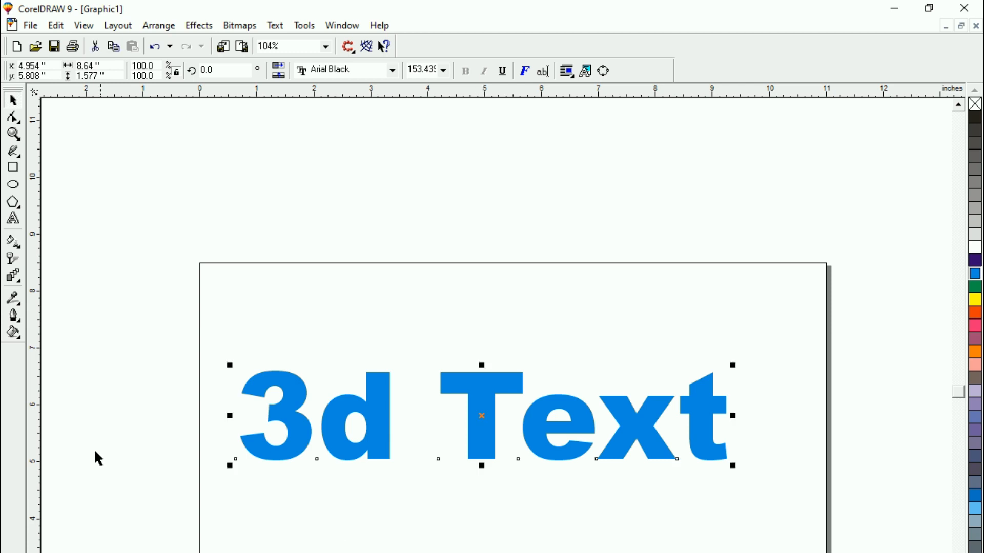
Extrude the blue text with the Interactive Extrude Tool, placing the vanishing point below and to the right of its centre
click(20, 283)
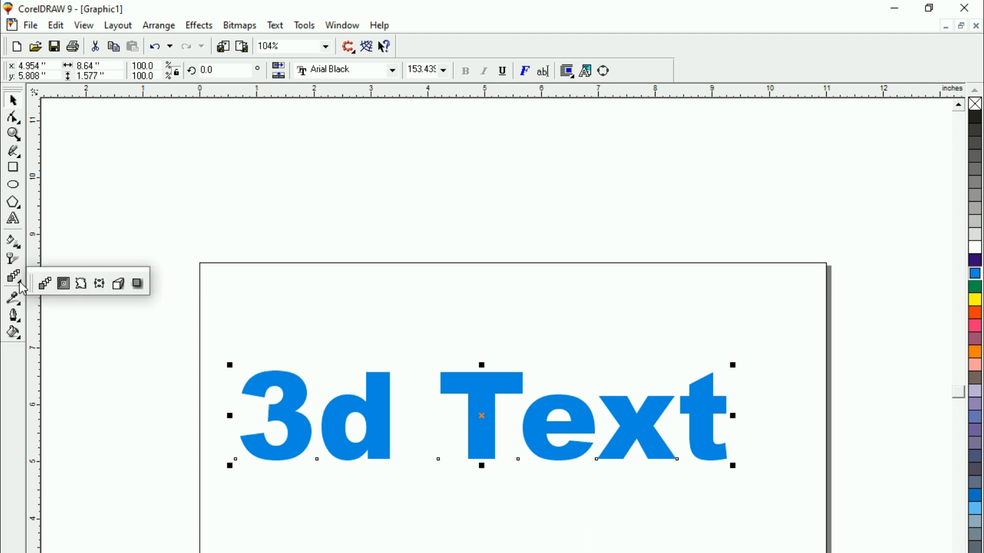
click(118, 285)
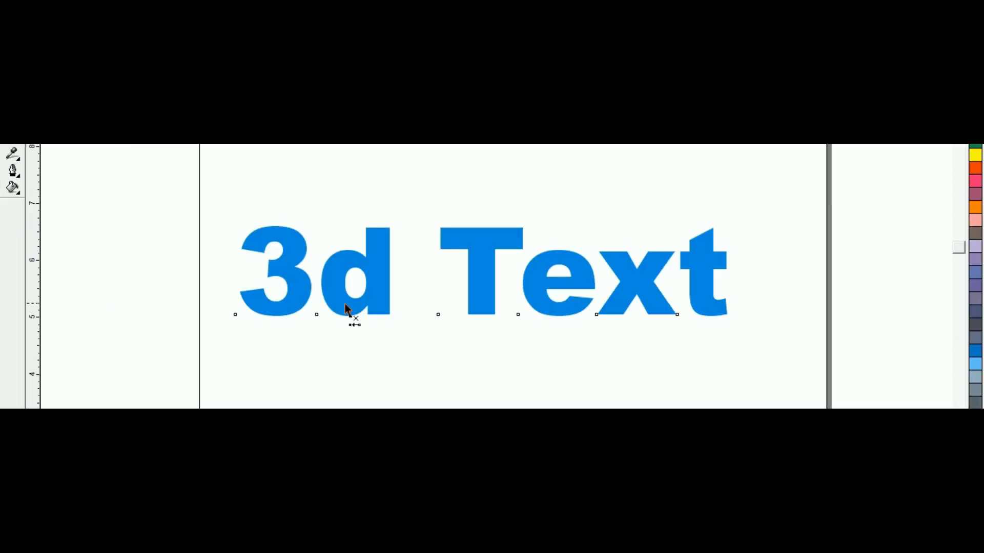
drag(346, 308, 557, 366)
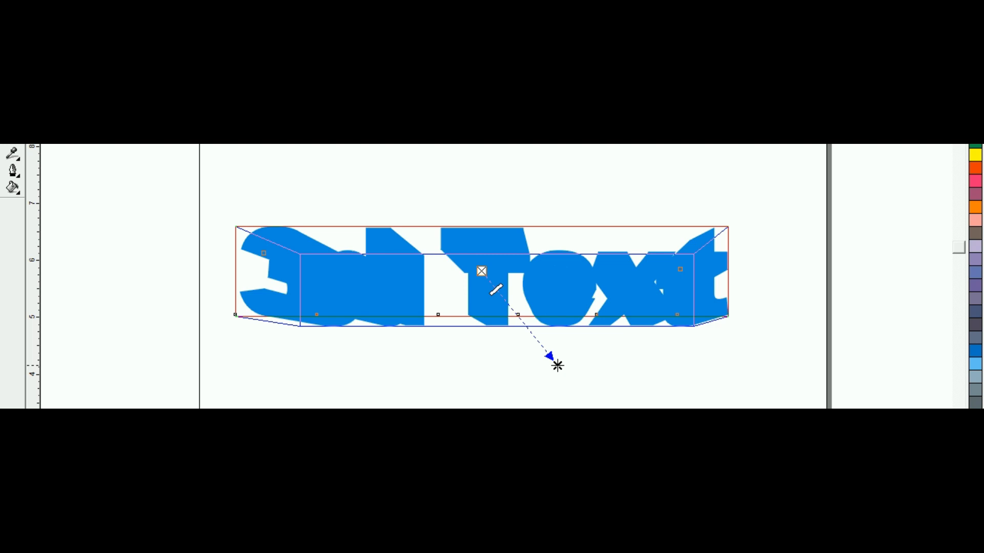
key(space)
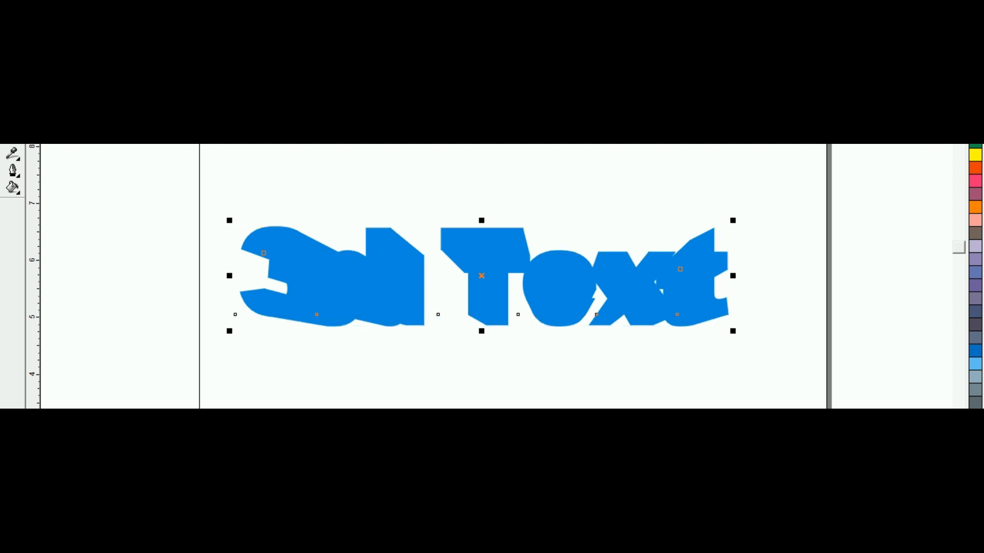
Select the front text of the extrusion and give it a yellow fill and a black outline
click(375, 384)
click(484, 261)
click(976, 155)
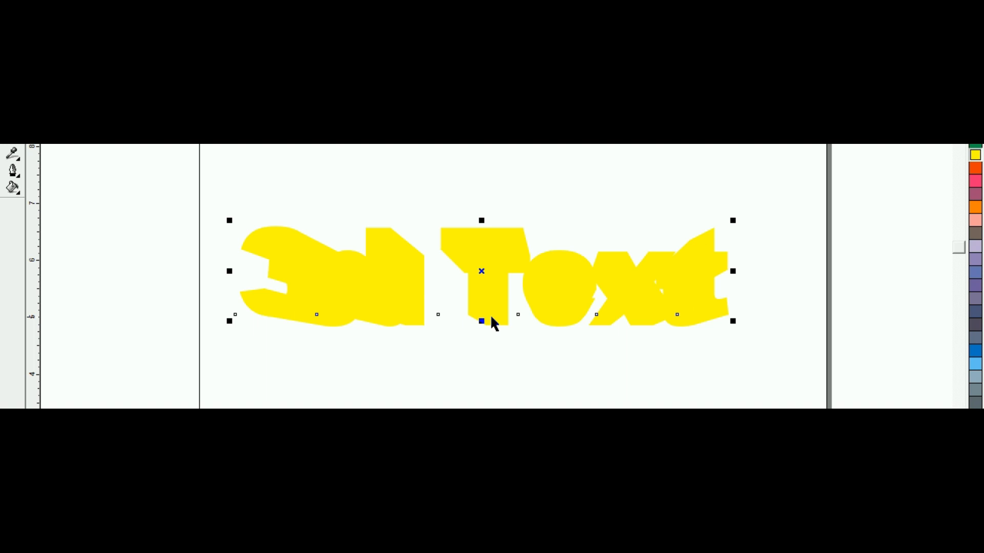
right_click(975, 1)
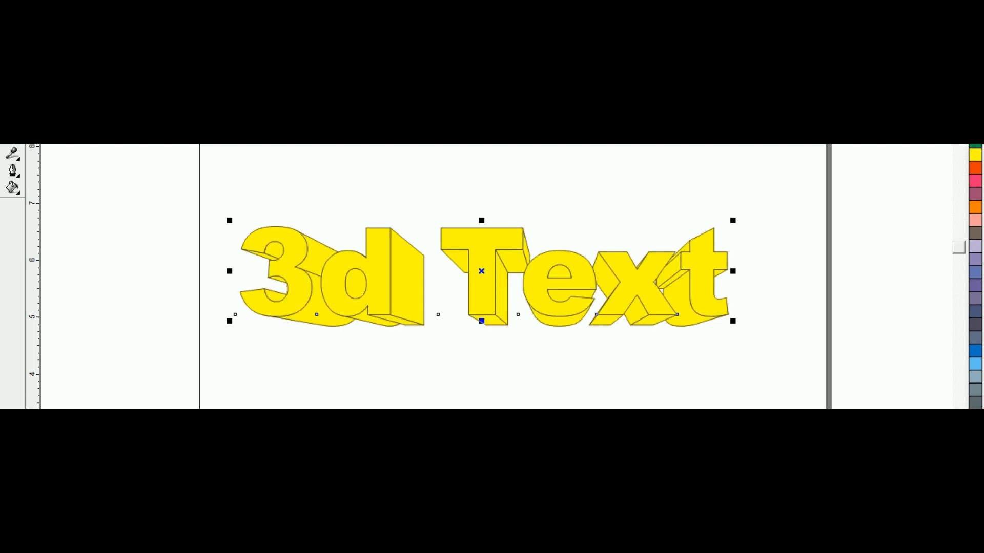
Separate the two copies, with the flat blue text across the page's upper edge and the yellow extruded text lower on the page
click(224, 294)
drag(299, 334, 314, 392)
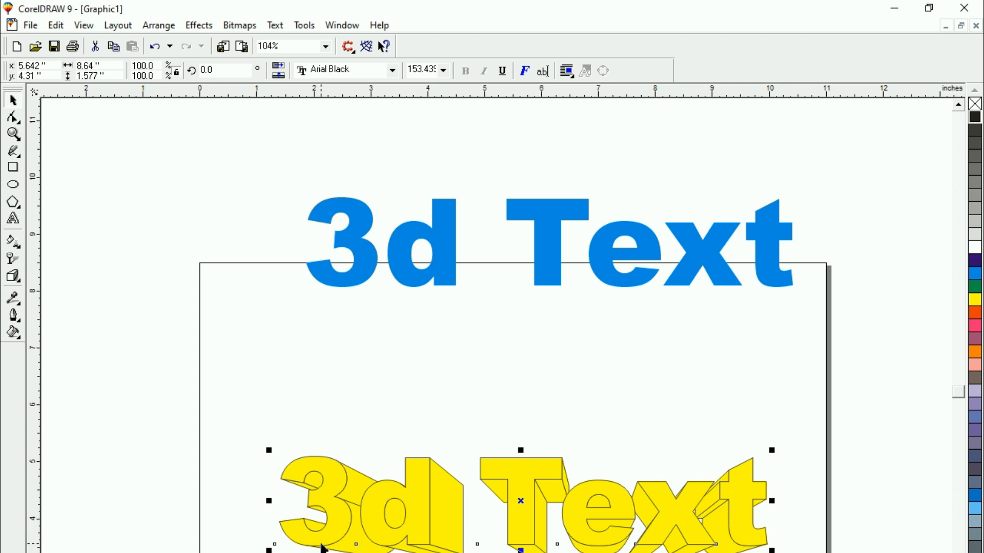
Shift the yellow extruded text slightly to the right by its centre mark, to about x 5.70 inches
key(shift+F2)
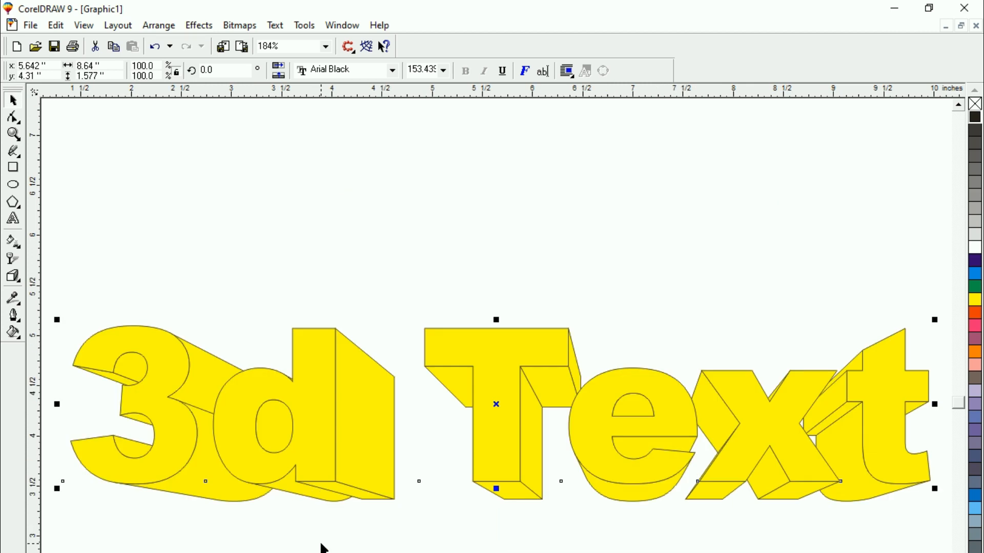
click(495, 405)
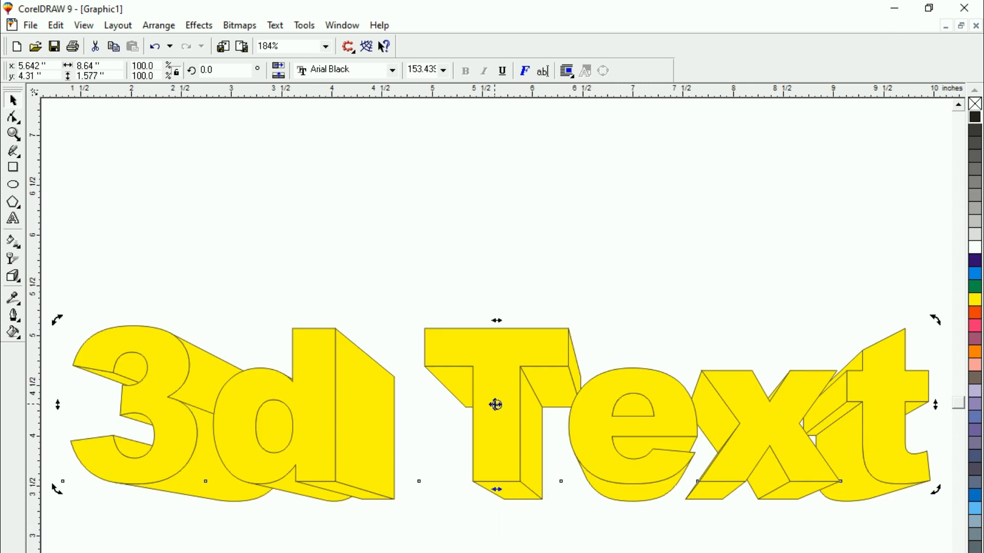
click(496, 404)
drag(497, 404, 503, 405)
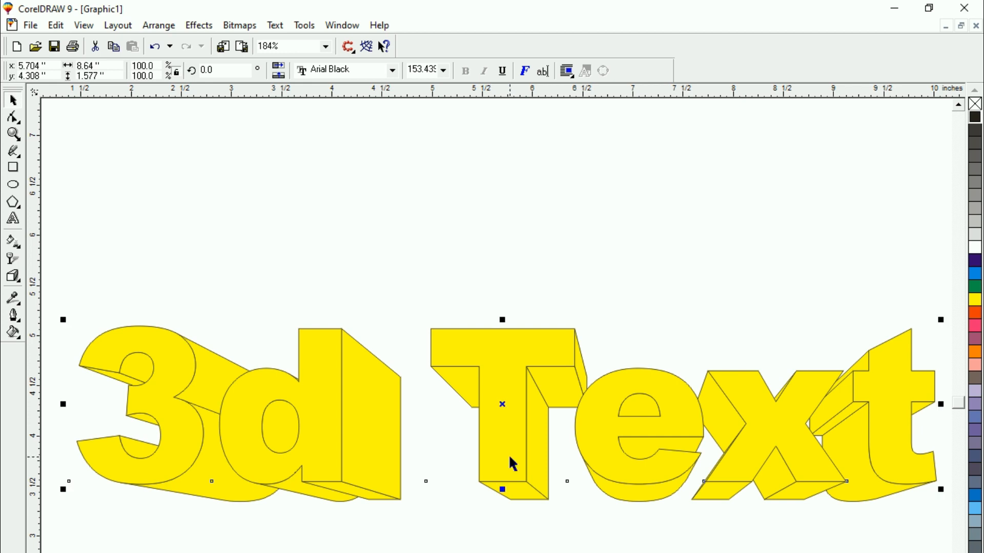
Move the yellow extruded text up a little and scale it down proportionally to about 6.77 by 1.24 inches
click(460, 541)
click(500, 444)
click(329, 551)
click(333, 443)
drag(502, 400, 496, 369)
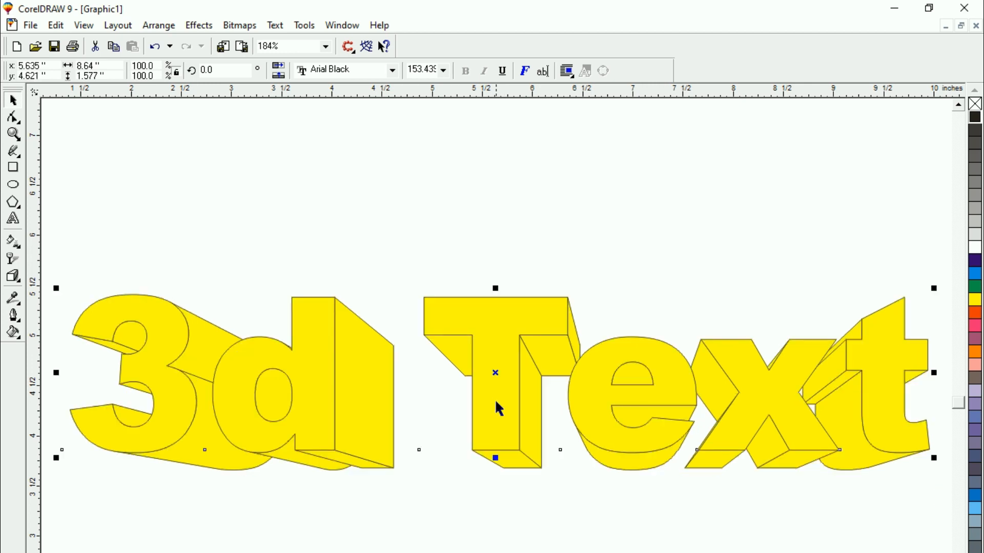
drag(55, 290, 186, 380)
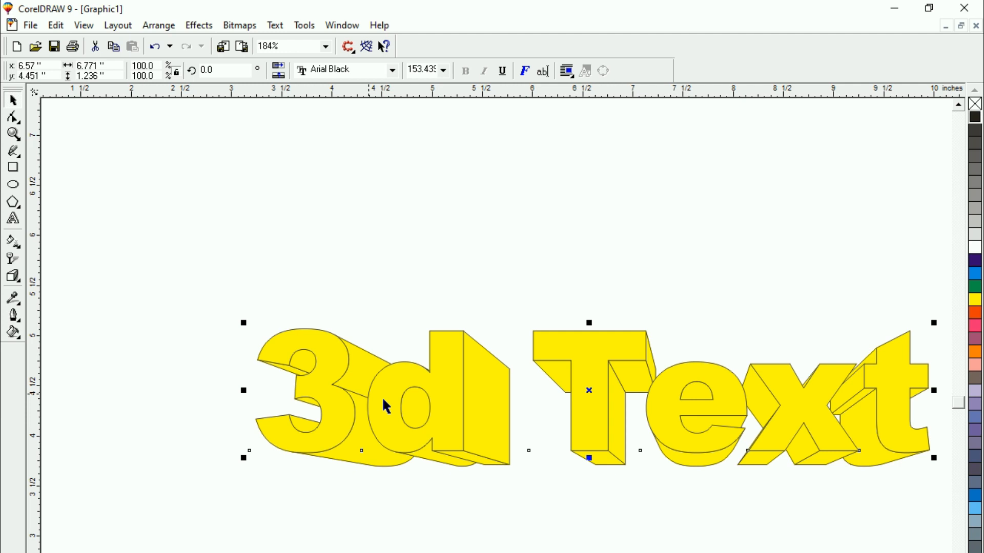
Stretch the yellow extruded text to about 7.10 by 1.69 inches, centred near x 5.80, y 4.40 inches, and slant it slightly to the left
drag(597, 424, 556, 410)
drag(547, 445, 546, 490)
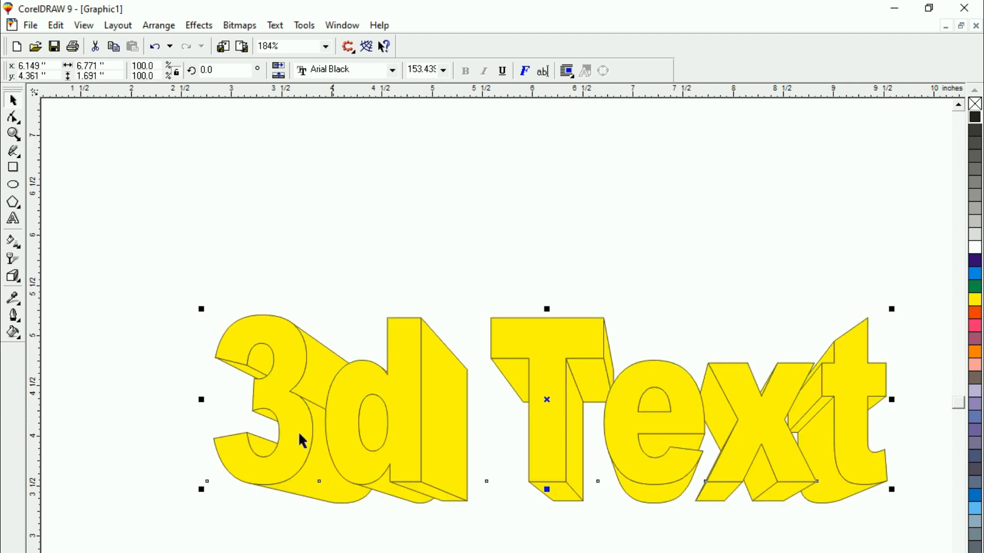
drag(201, 400, 169, 399)
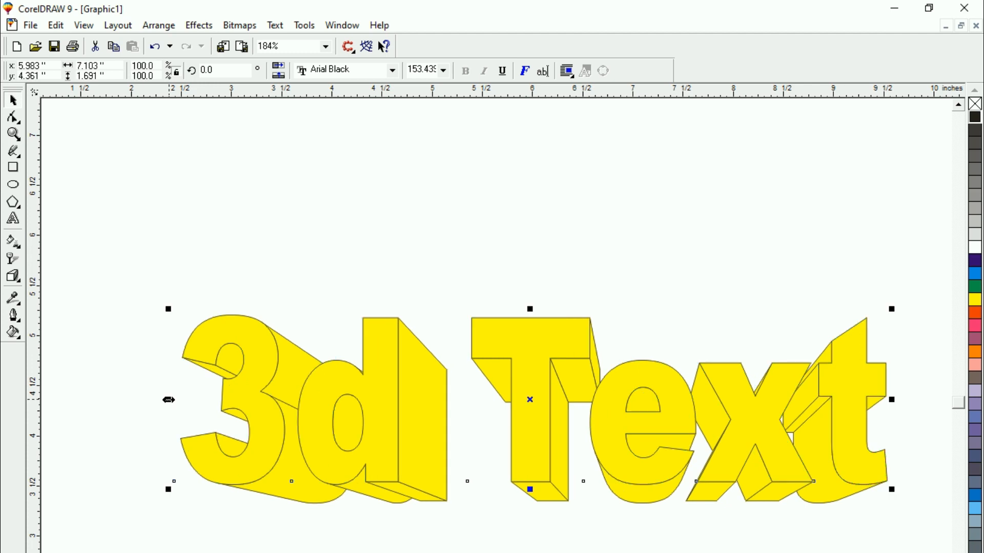
drag(469, 400, 450, 396)
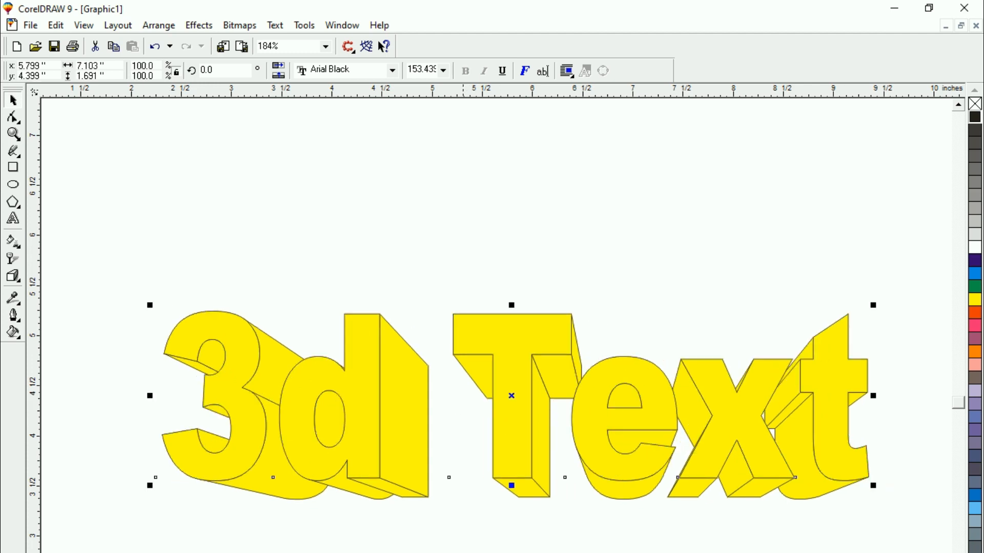
click(513, 447)
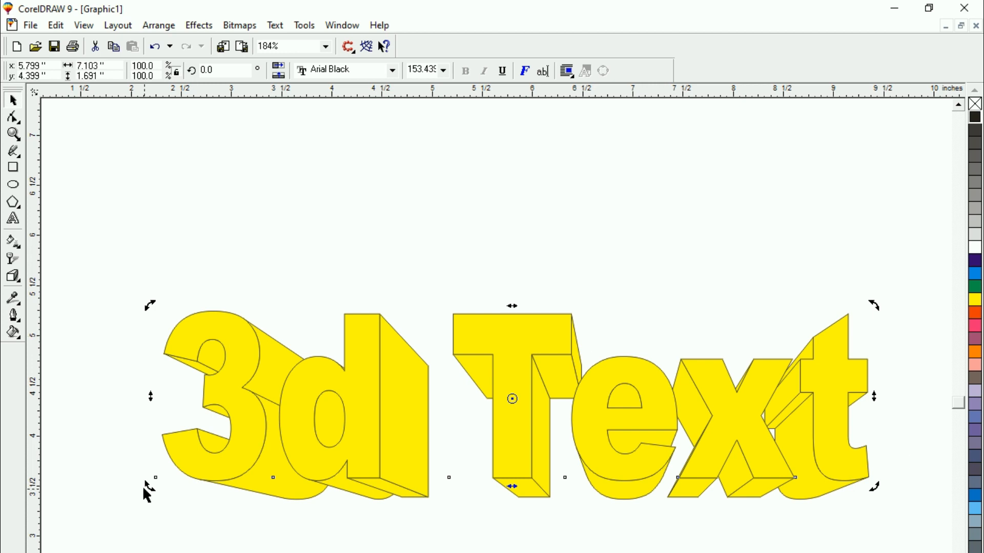
mouse_move(513, 306)
mouse_down()
mouse_move(501, 306)
mouse_move(516, 304)
mouse_up()
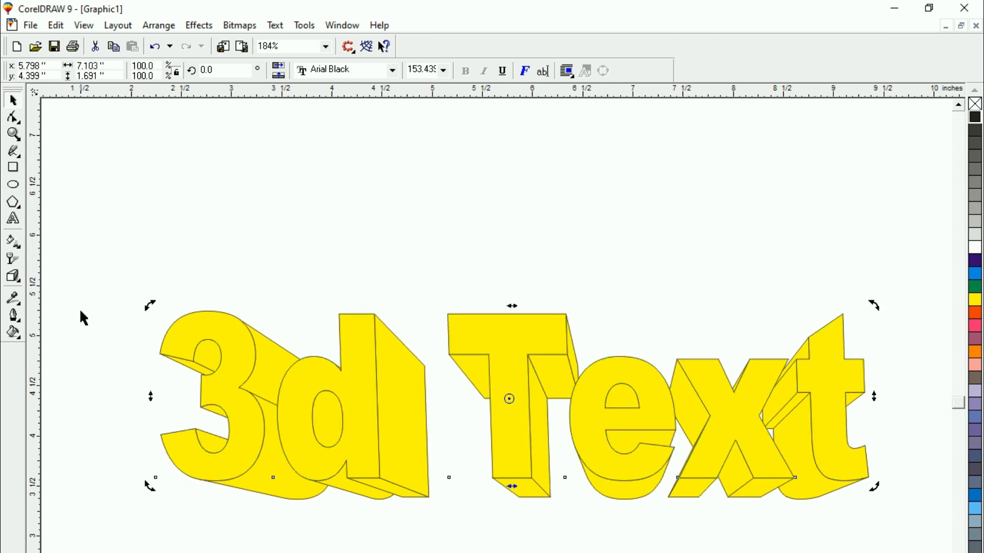
Rotate the slanted text clockwise to an angle of about 355.45 degrees and reselect the front text
drag(150, 306, 194, 278)
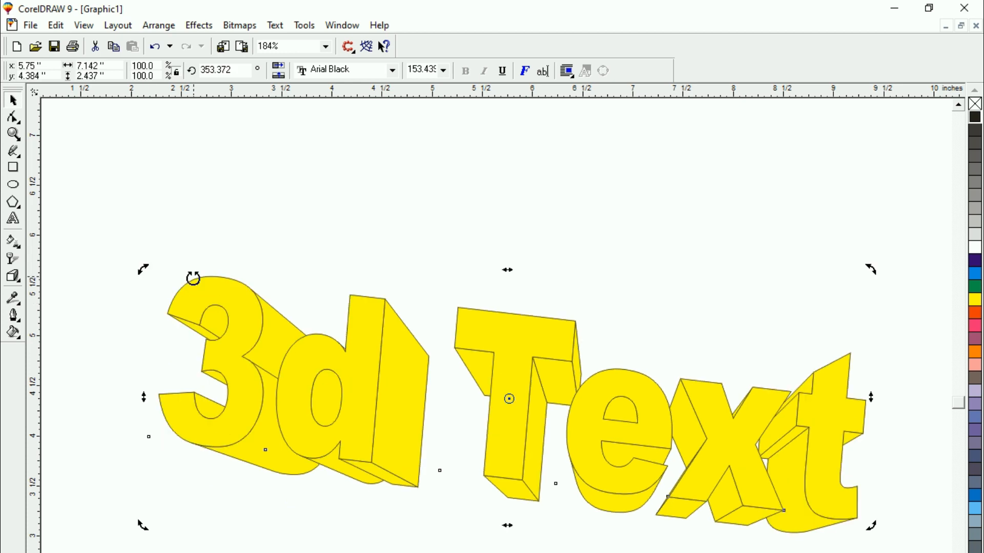
drag(142, 269, 124, 279)
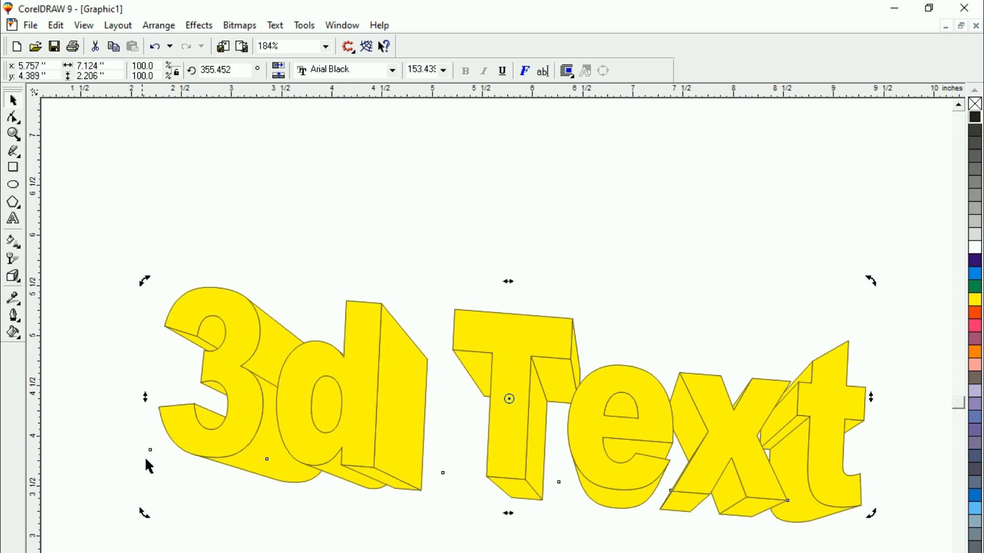
click(336, 434)
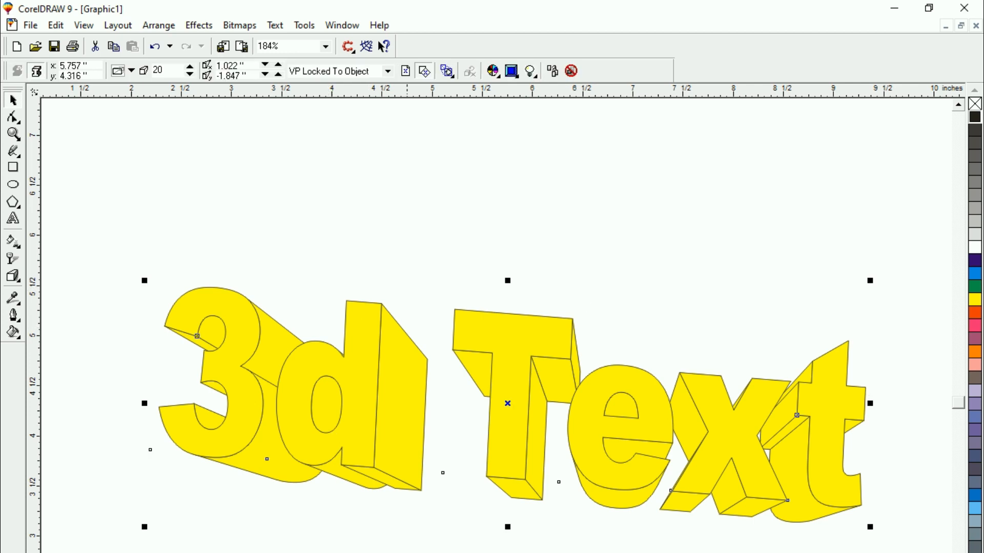
click(468, 505)
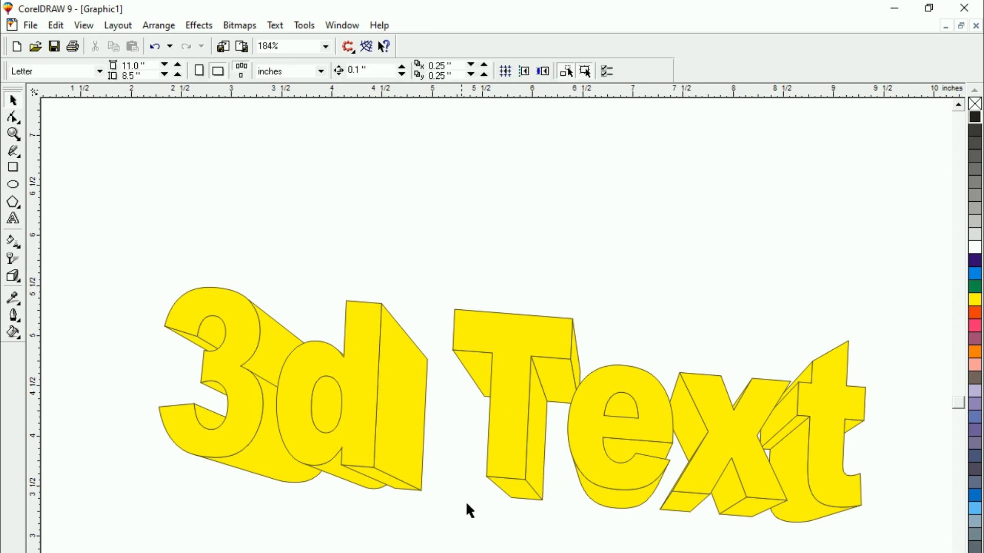
click(500, 447)
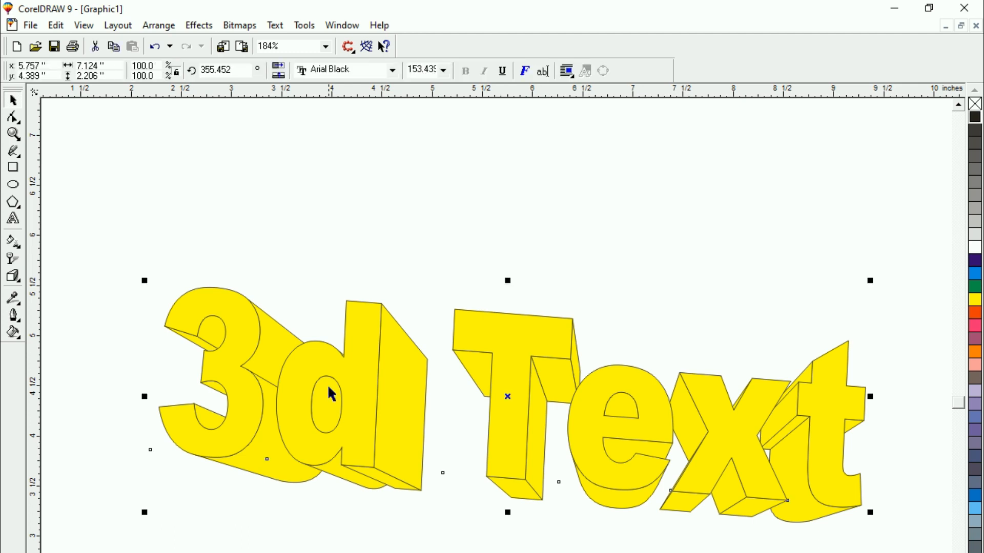
click(508, 440)
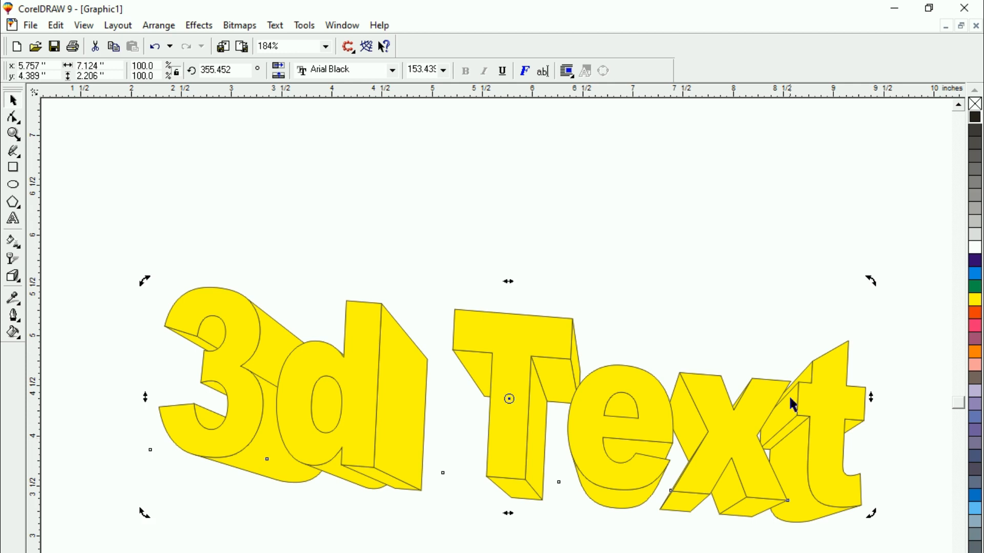
click(509, 479)
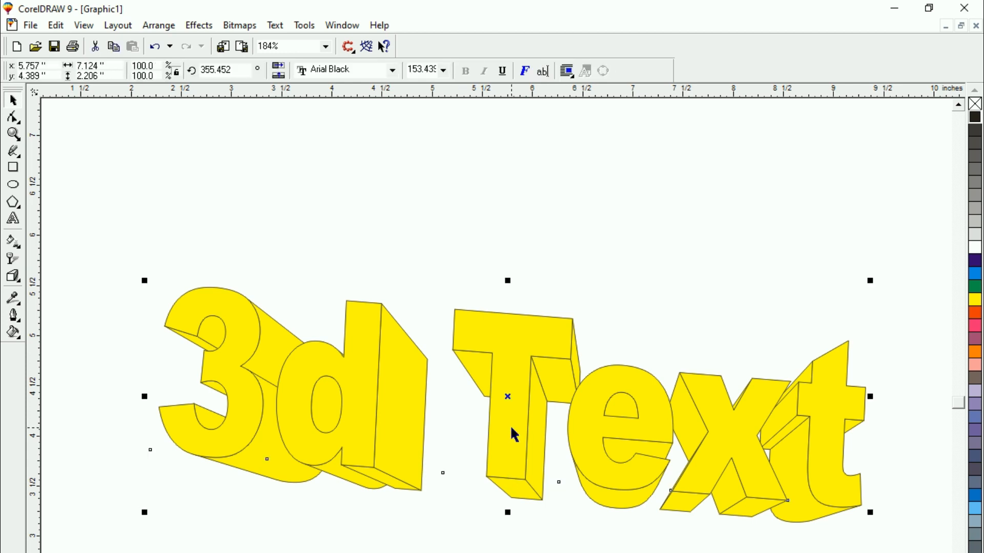
Move the extrusion's vanishing point almost straight below the letter T and make the extrusion slightly shallower
key(space)
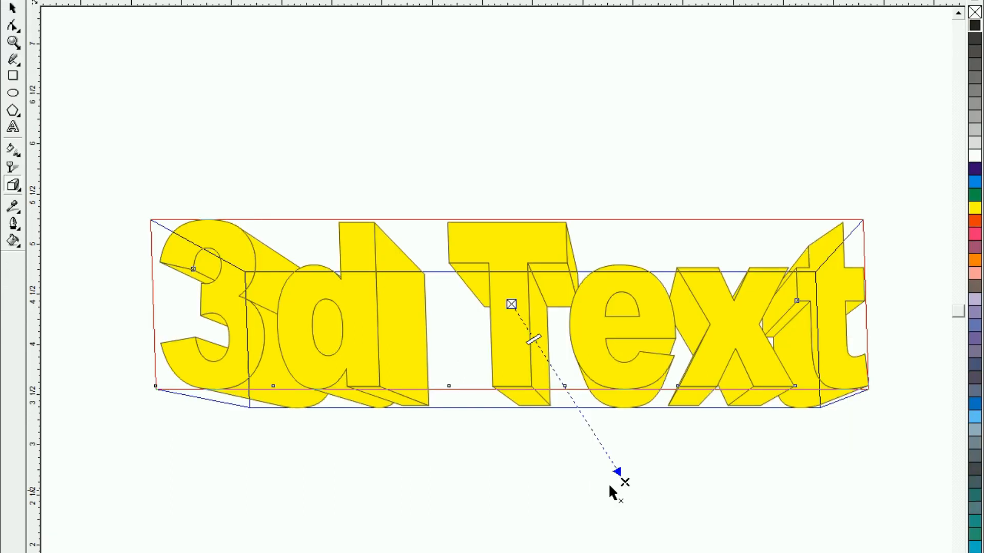
drag(625, 482, 517, 511)
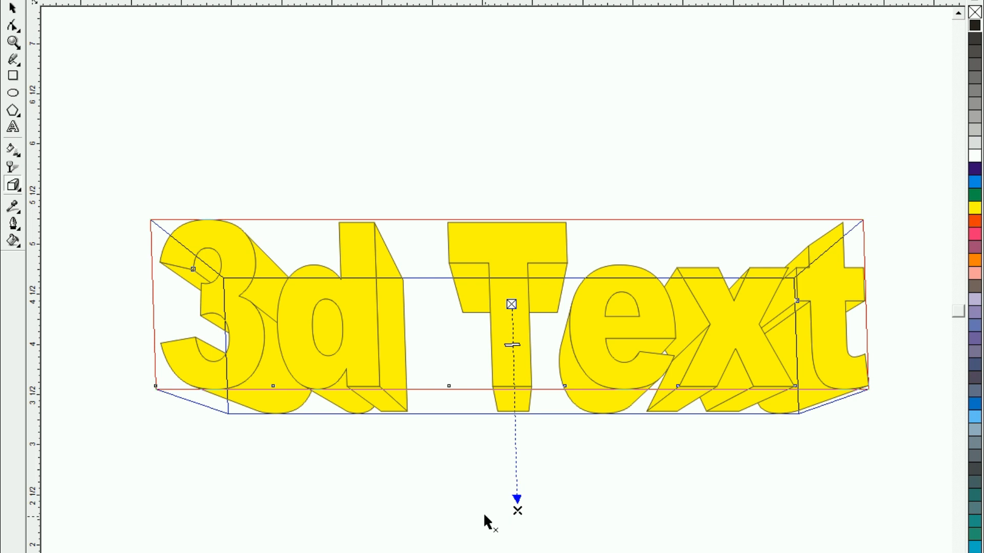
drag(517, 510, 426, 509)
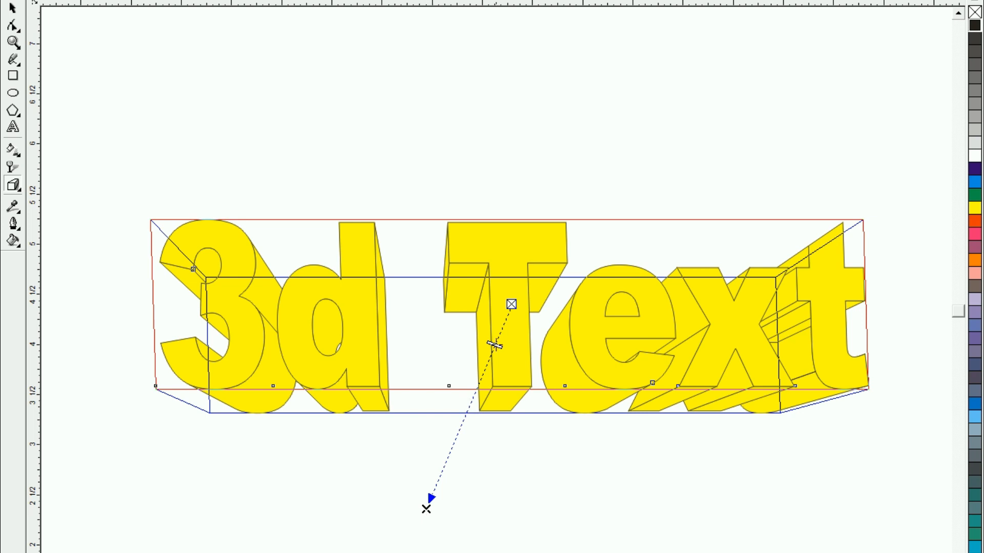
mouse_move(491, 350)
mouse_down()
mouse_move(480, 376)
mouse_move(496, 337)
mouse_up()
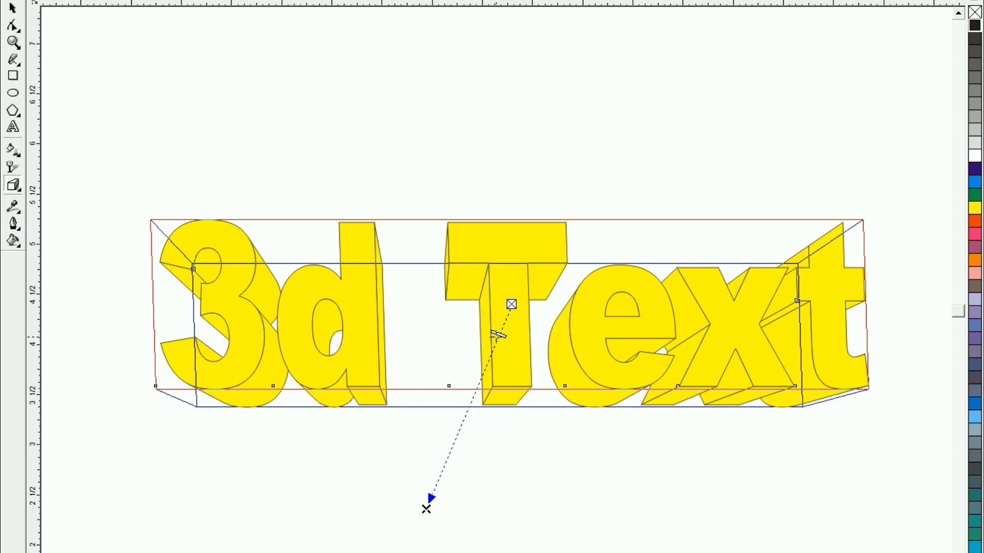
drag(428, 510, 497, 531)
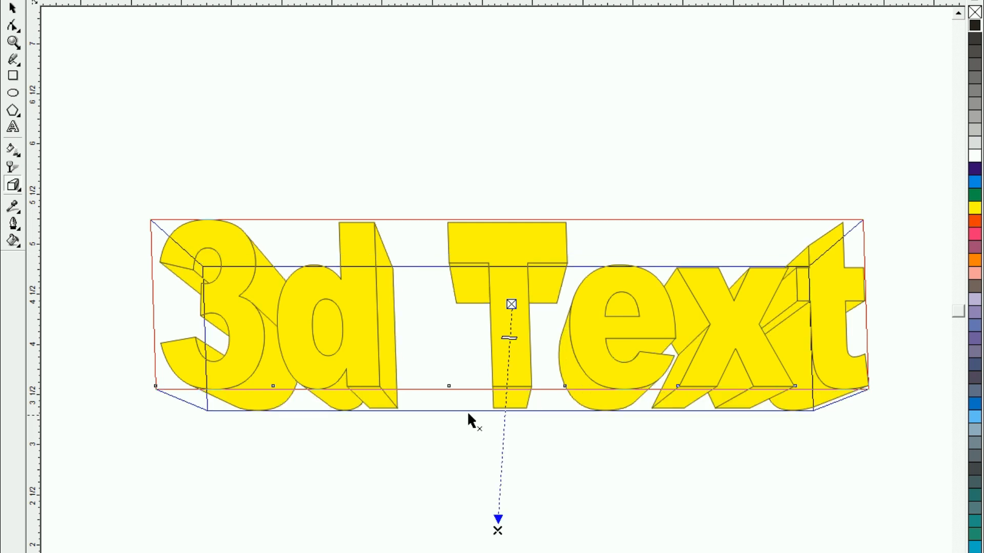
Rotate the extrusion counterclockwise in 3D until the text climbs steeply from the 3 up to the final t
click(510, 380)
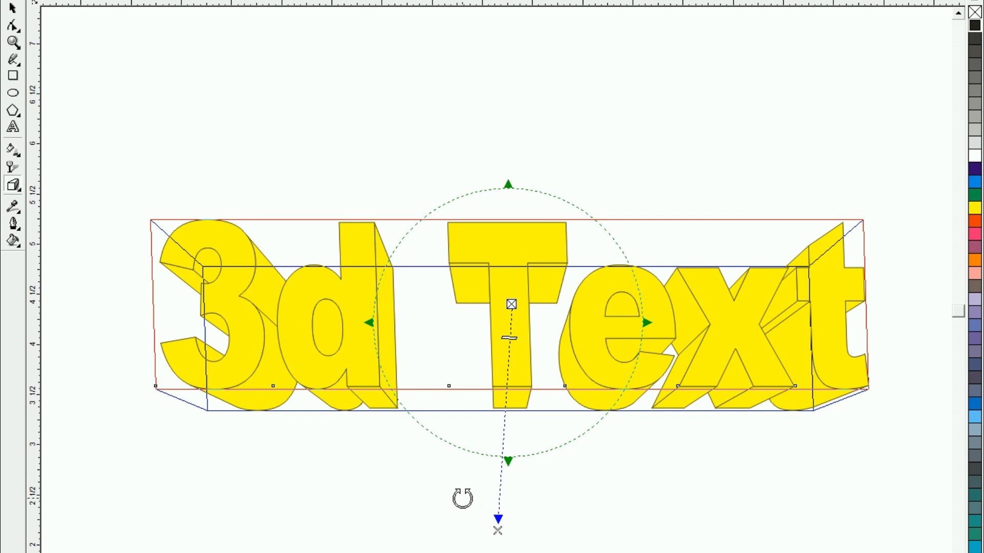
drag(509, 183, 530, 188)
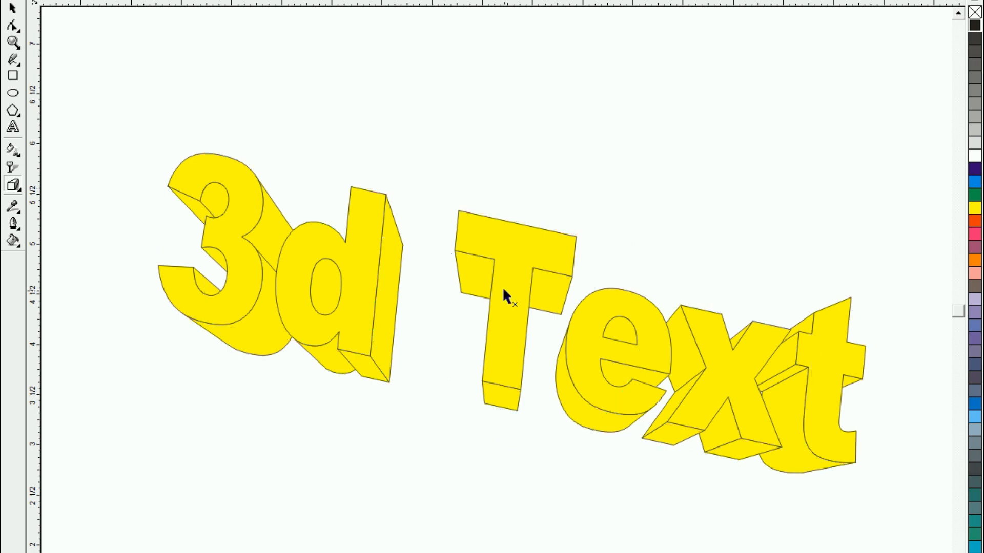
click(502, 287)
click(503, 287)
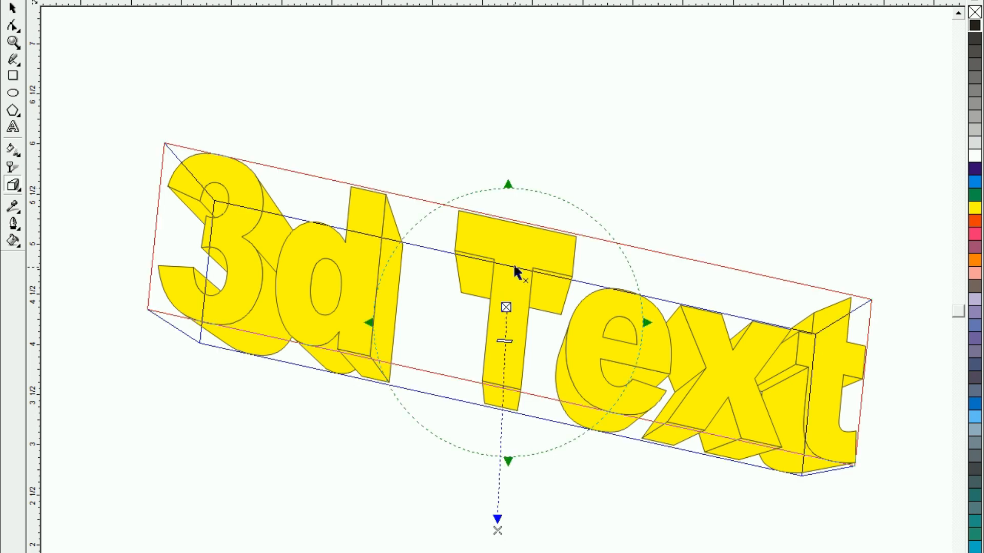
drag(509, 454, 533, 390)
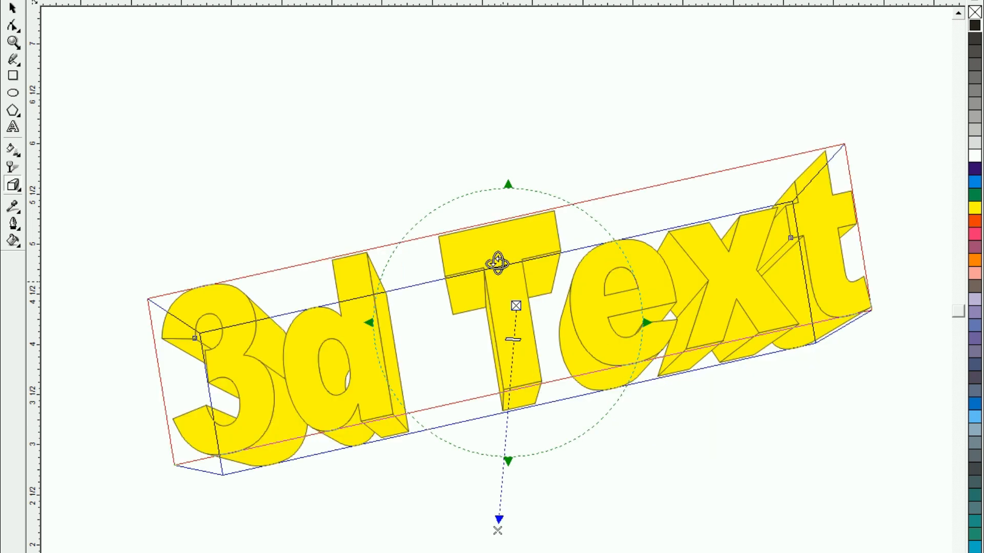
drag(510, 192, 485, 185)
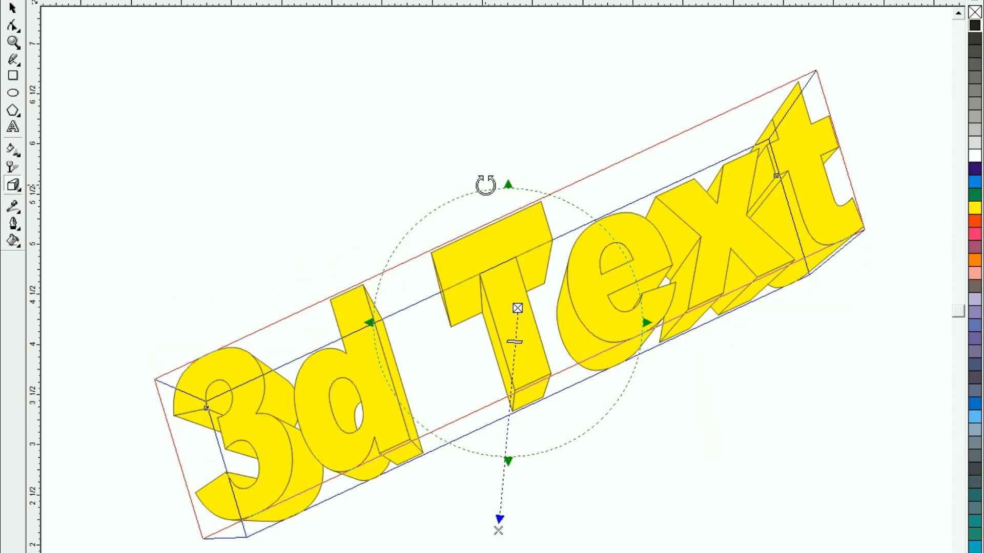
key(Escape)
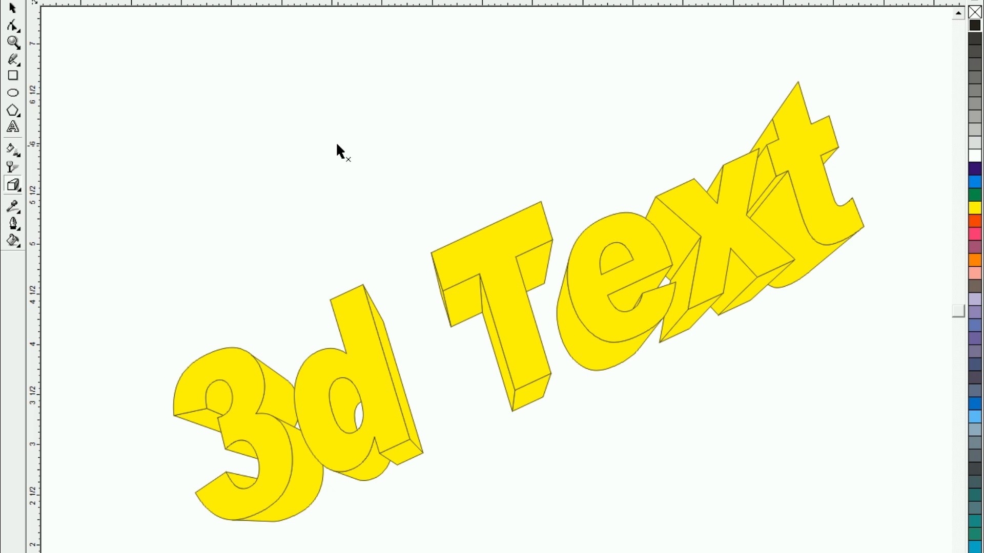
Shift the front text slightly and adjust the extrusion depth to be a little deeper
click(14, 11)
drag(312, 397, 332, 371)
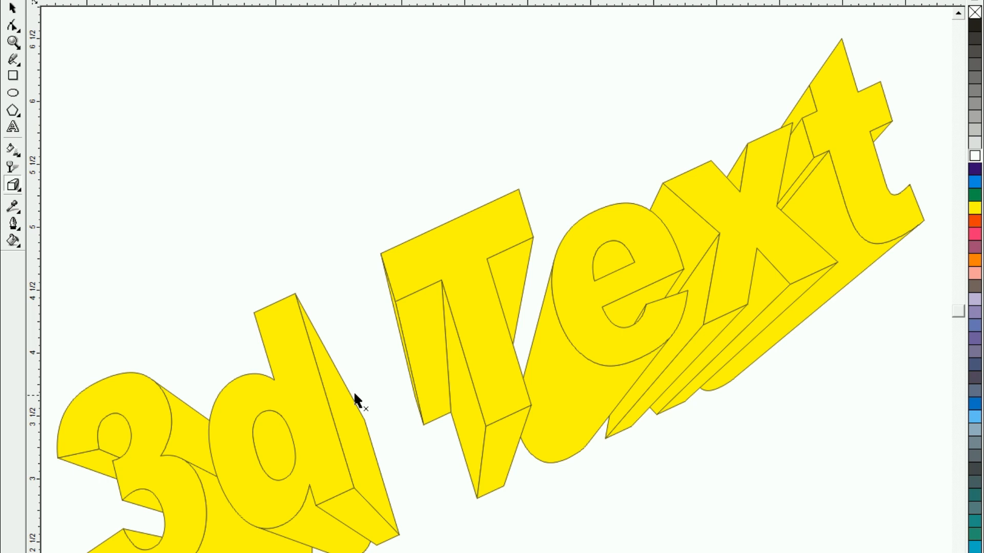
click(526, 384)
drag(487, 444, 486, 376)
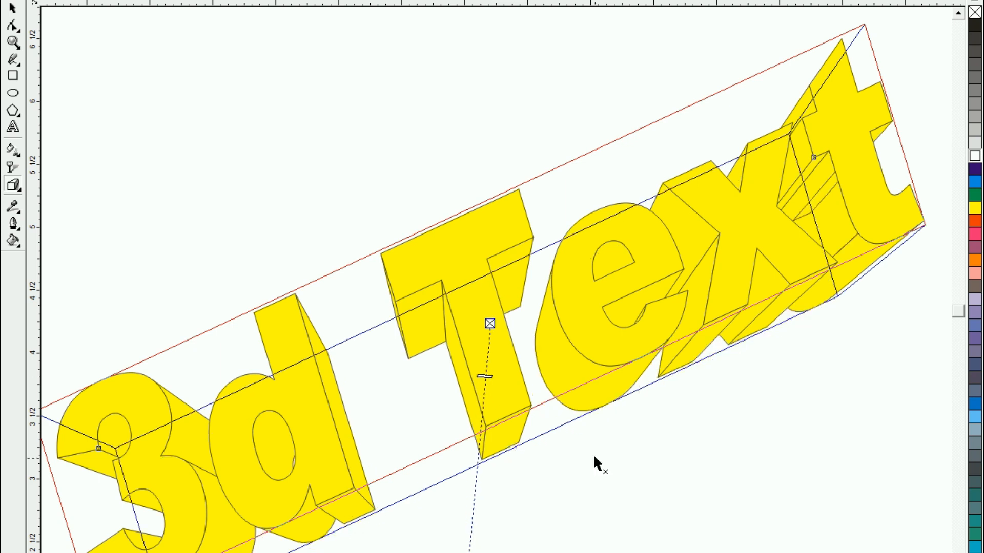
click(256, 193)
key(space)
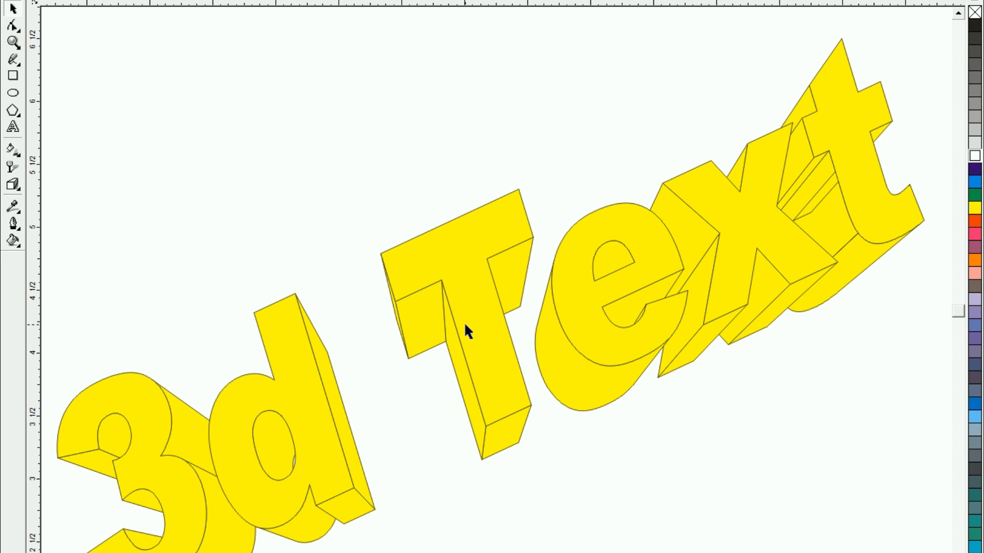
Give the extruded text a blue fill and a white outline
click(579, 351)
click(973, 182)
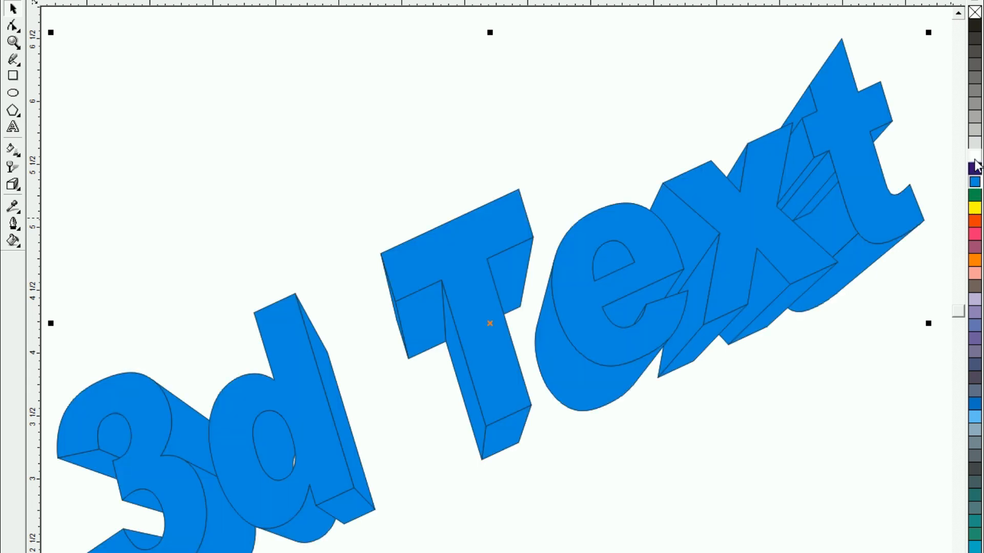
right_click(975, 159)
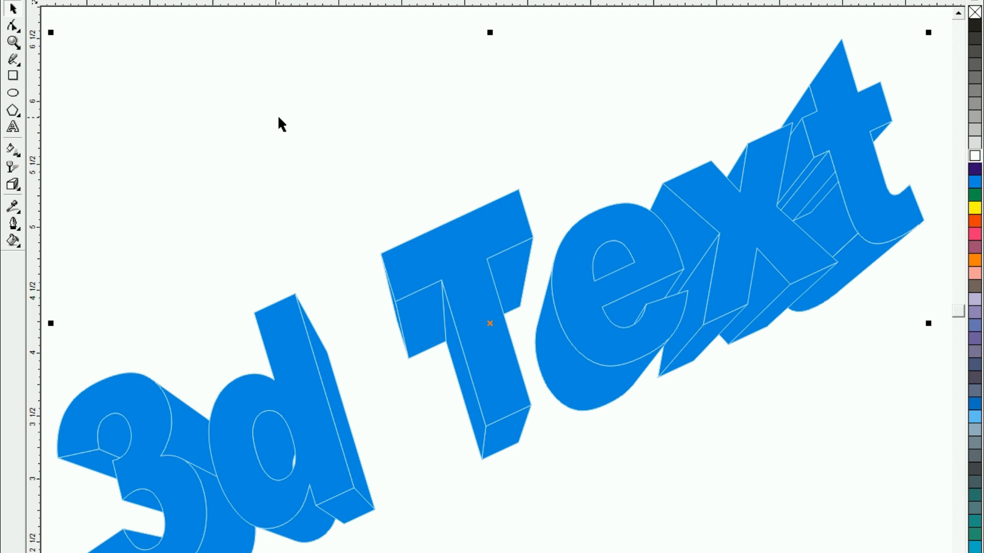
Set the text's outline to 1.016 points wide, placed behind the fill and scaling with the image
key(F12)
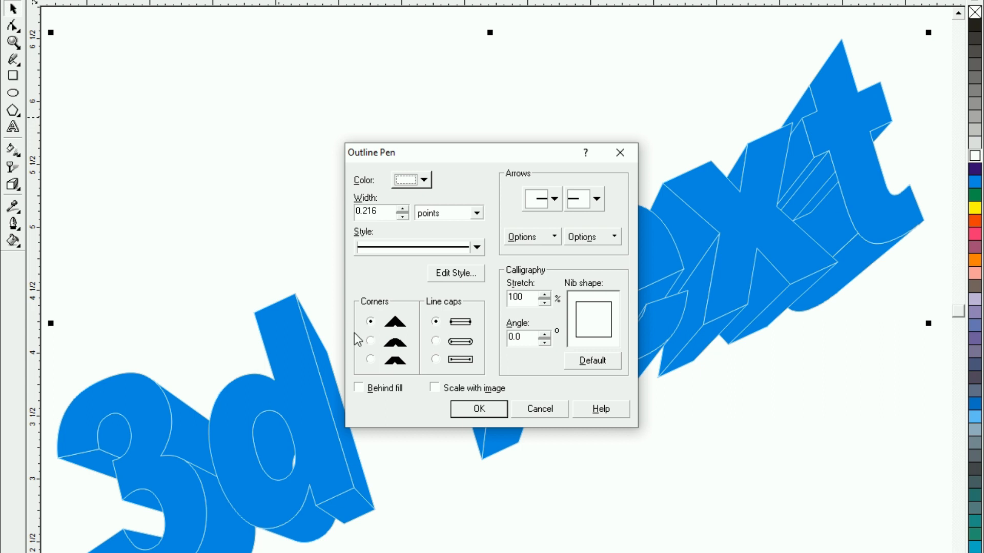
click(361, 385)
click(441, 388)
click(403, 208)
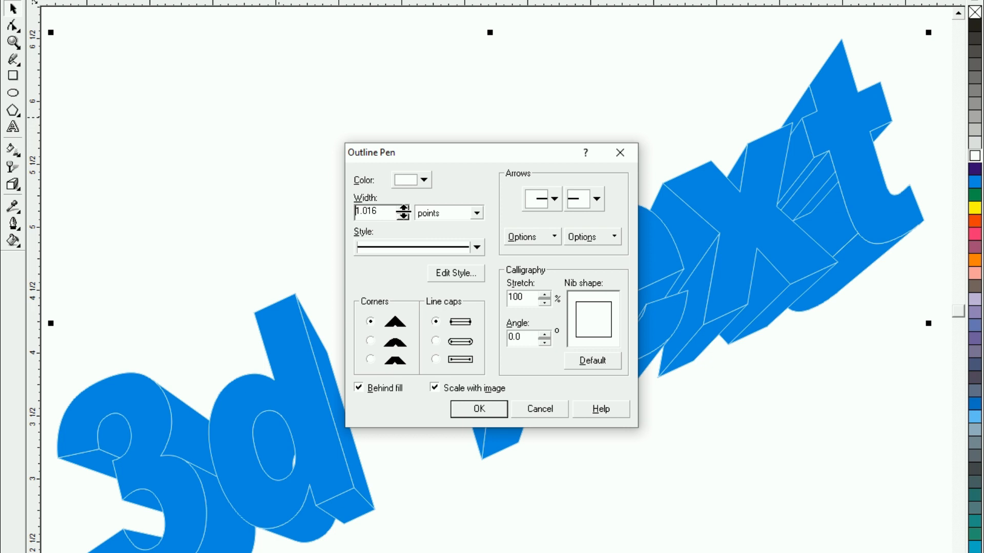
click(460, 415)
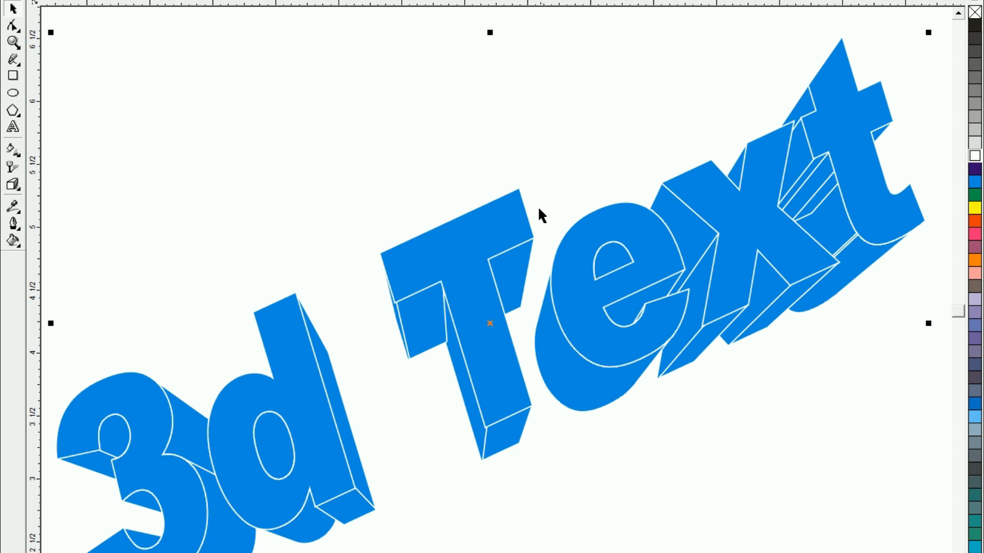
click(128, 132)
Move the blue extruded text slightly up the page and leave it deselected
key(F3)
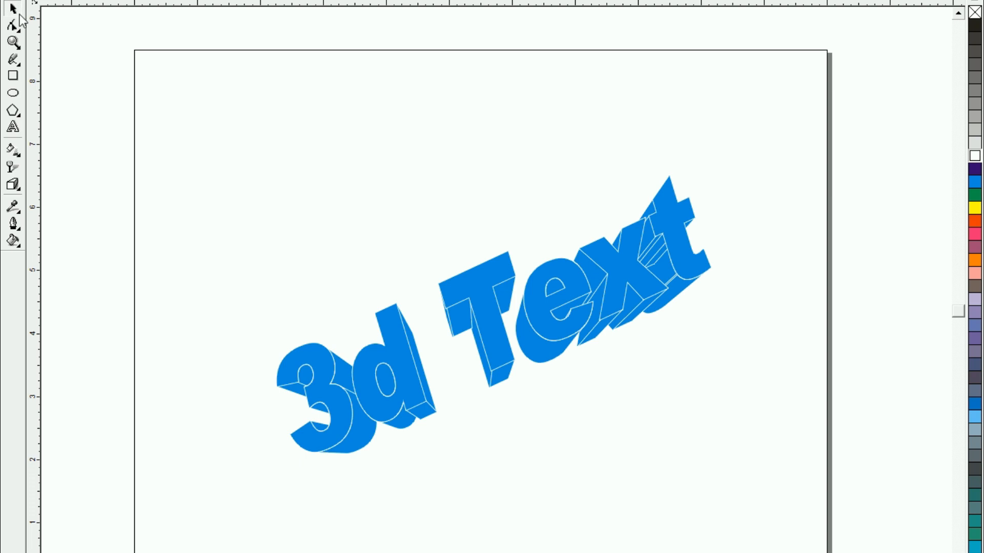
drag(468, 329, 488, 339)
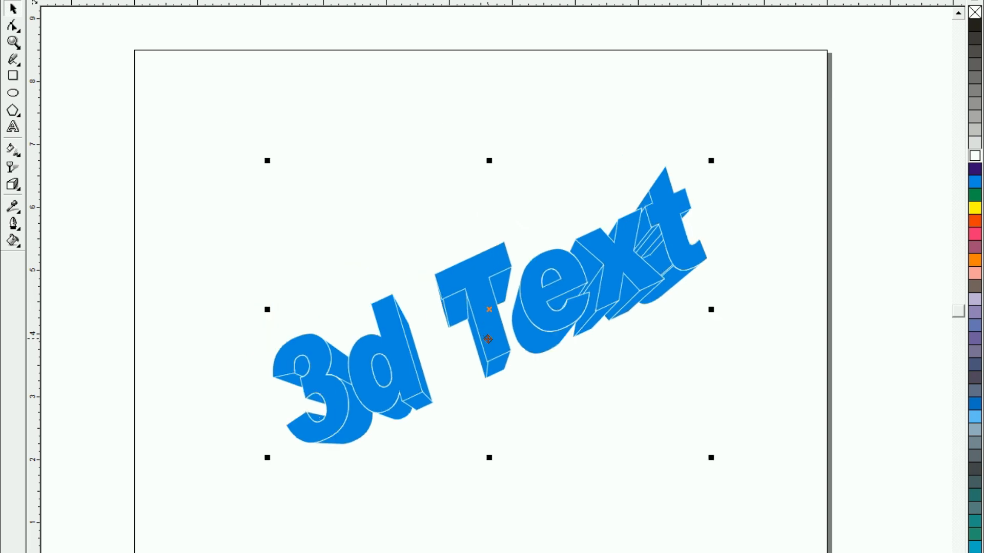
click(343, 186)
drag(159, 147, 828, 547)
key(F4)
click(235, 196)
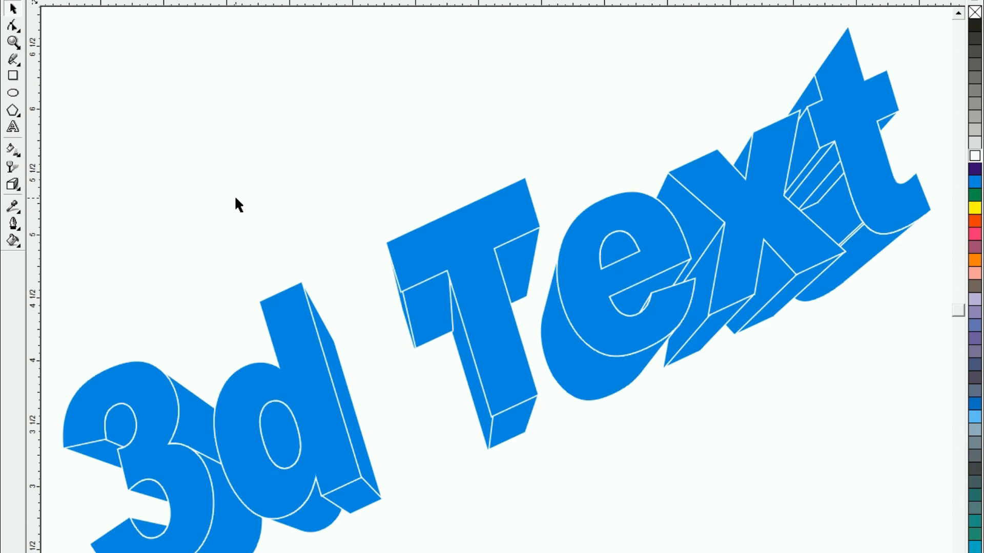